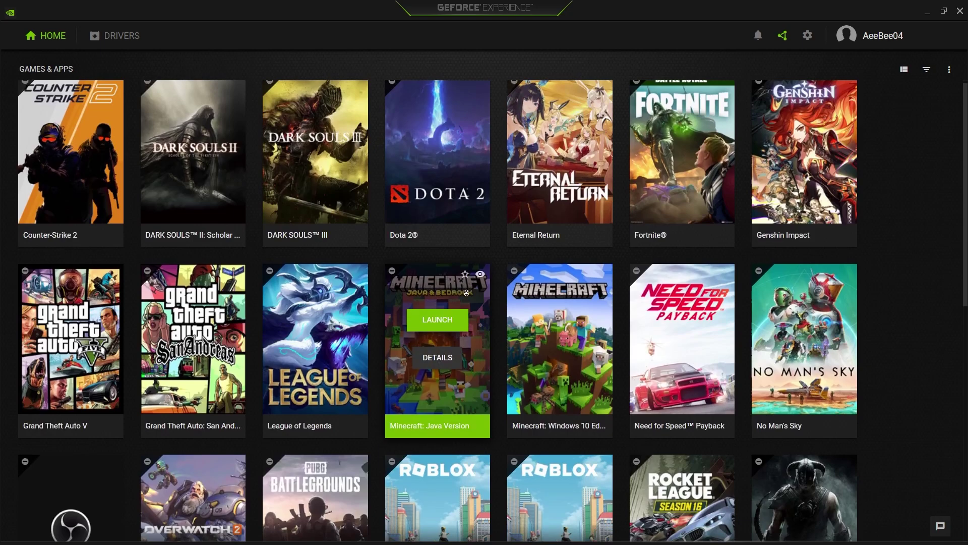
{"action": "scroll", "coordinate": [466, 293], "scroll_direction": "down", "scroll_amount": 2}
{"action": "scroll", "coordinate": [466, 292], "scroll_direction": "down", "scroll_amount": 2}
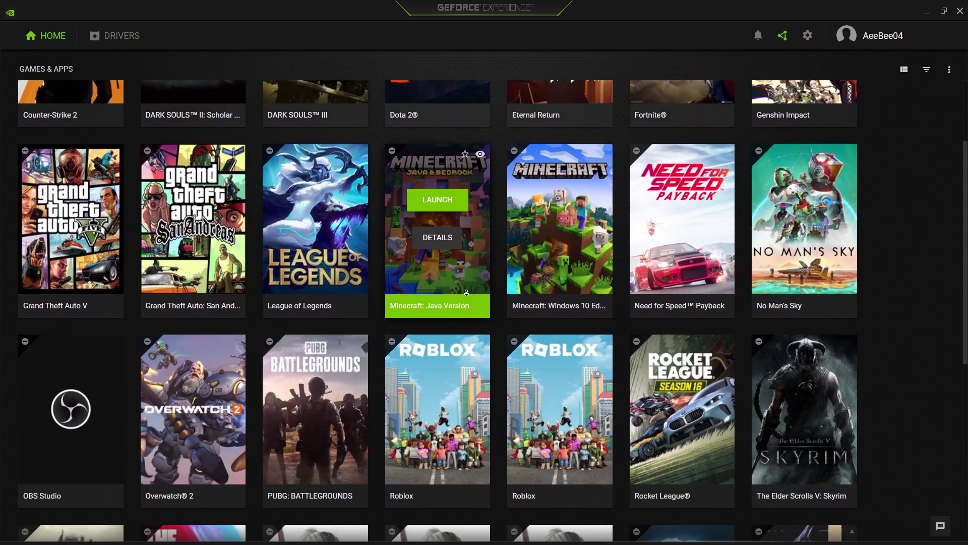
{"action": "scroll", "coordinate": [466, 292], "scroll_direction": "down", "scroll_amount": 1}
{"action": "scroll", "coordinate": [466, 293], "scroll_direction": "down", "scroll_amount": 1}
{"action": "scroll", "coordinate": [466, 292], "scroll_direction": "down", "scroll_amount": 1}
{"action": "scroll", "coordinate": [466, 292], "scroll_direction": "down", "scroll_amount": 1}
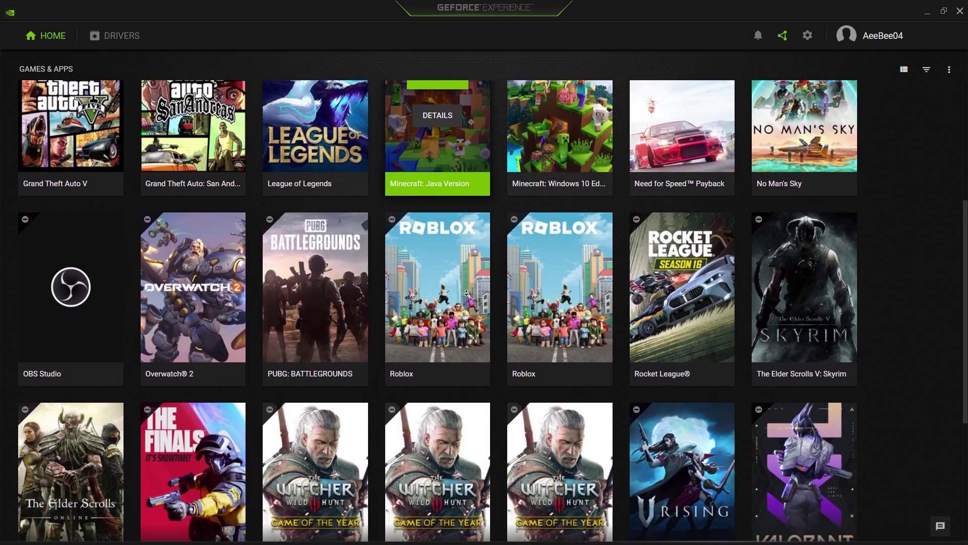
{"action": "scroll", "coordinate": [466, 292], "scroll_direction": "down", "scroll_amount": 1}
{"action": "scroll", "coordinate": [466, 292], "scroll_direction": "down", "scroll_amount": 1}
{"action": "scroll", "coordinate": [466, 292], "scroll_direction": "down", "scroll_amount": 1}
{"action": "scroll", "coordinate": [467, 293], "scroll_direction": "down", "scroll_amount": 1}
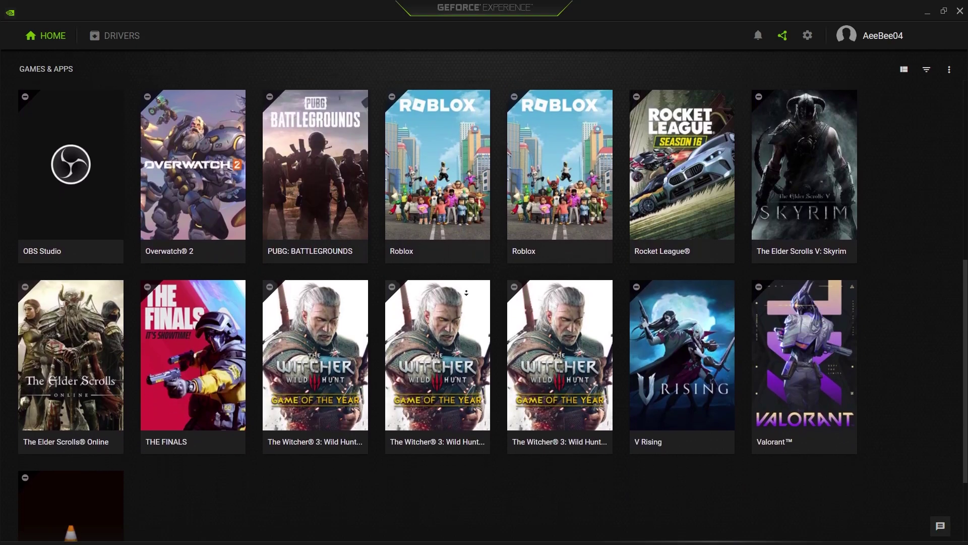
{"action": "scroll", "coordinate": [466, 292], "scroll_direction": "down", "scroll_amount": 1}
{"action": "scroll", "coordinate": [466, 292], "scroll_direction": "down", "scroll_amount": 1}
{"action": "scroll", "coordinate": [467, 293], "scroll_direction": "down", "scroll_amount": 1}
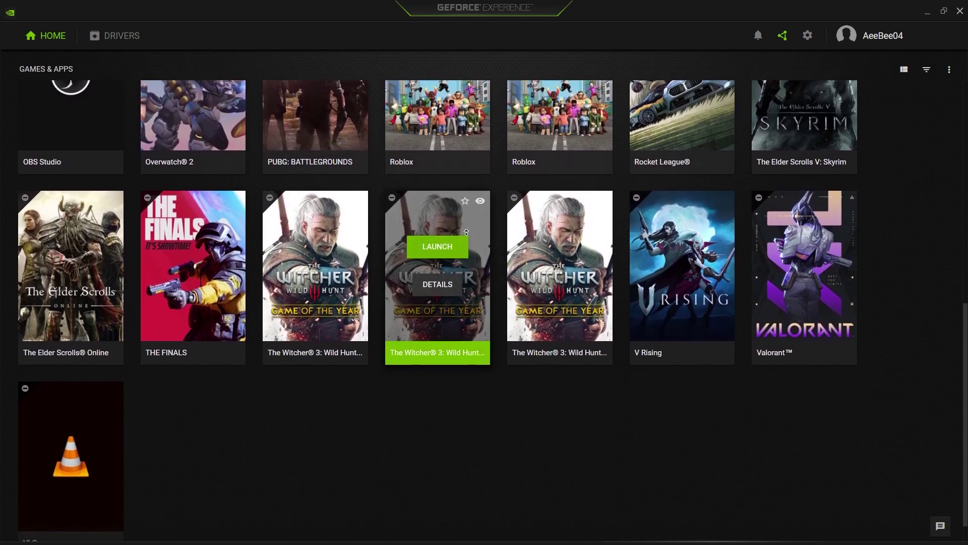
{"action": "scroll", "coordinate": [466, 233], "scroll_direction": "up", "scroll_amount": 1}
{"action": "scroll", "coordinate": [466, 232], "scroll_direction": "up", "scroll_amount": 1}
{"action": "scroll", "coordinate": [466, 232], "scroll_direction": "up", "scroll_amount": 1}
{"action": "scroll", "coordinate": [466, 232], "scroll_direction": "up", "scroll_amount": 1}
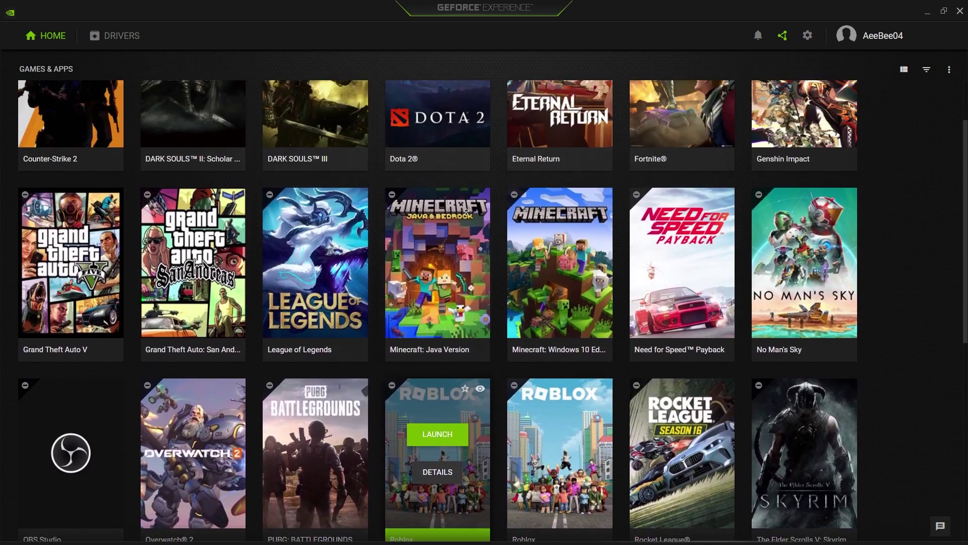
{"action": "scroll", "coordinate": [437, 439], "scroll_direction": "up", "scroll_amount": 2}
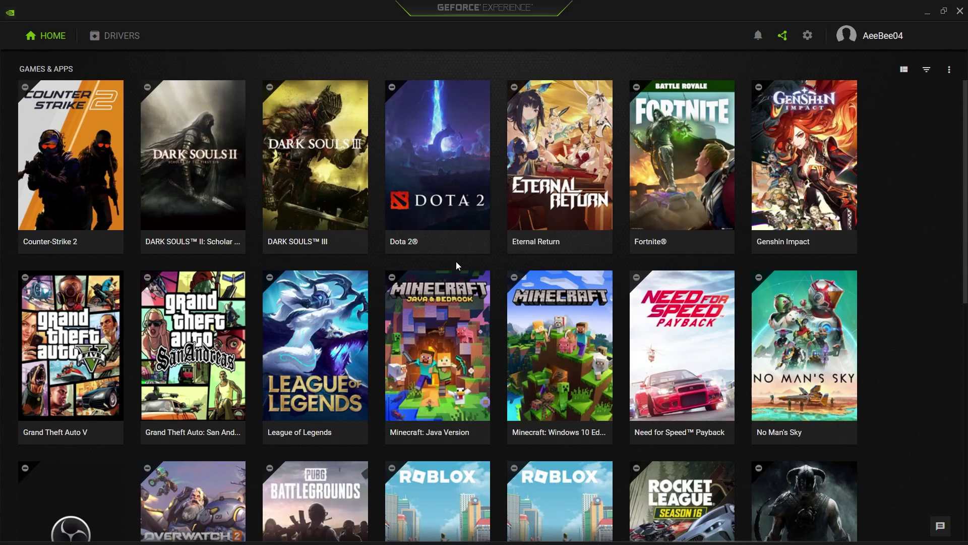
- Check GeForce Experience's Drivers page for new Game Ready driver updates
{"action": "left_click", "coordinate": [120, 38]}
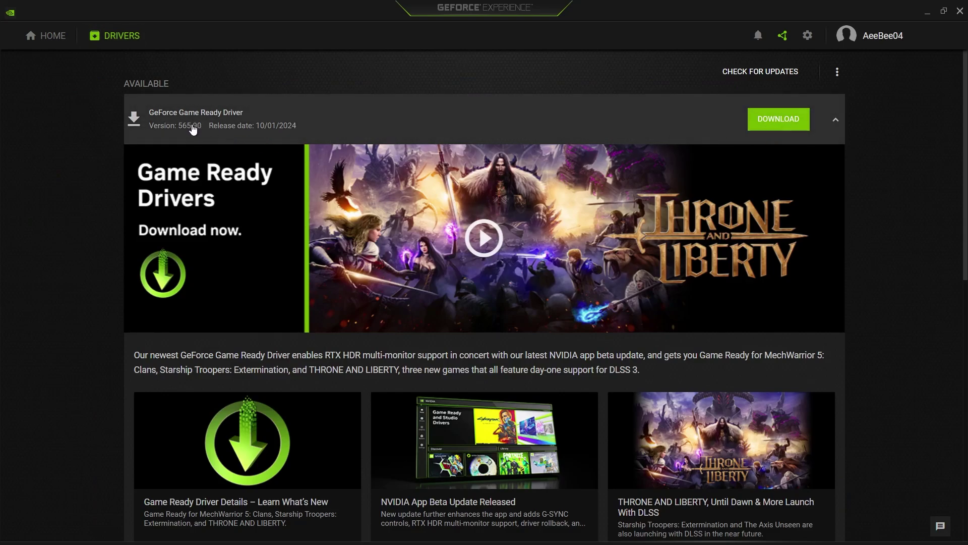
{"action": "left_click", "coordinate": [761, 71]}
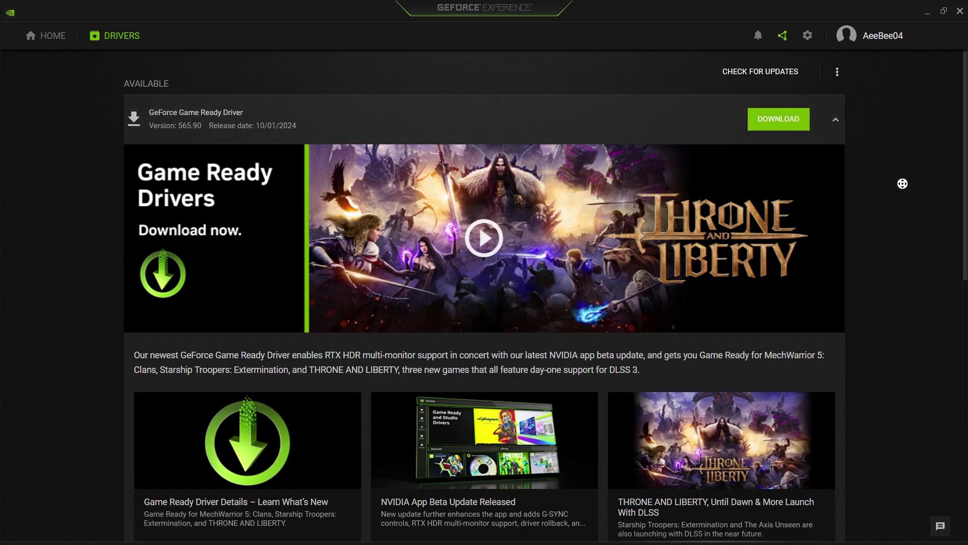
{"action": "scroll", "coordinate": [895, 197], "scroll_direction": "down", "scroll_amount": 5}
{"action": "scroll", "coordinate": [896, 226], "scroll_direction": "down", "scroll_amount": 5}
{"action": "scroll", "coordinate": [895, 226], "scroll_direction": "down", "scroll_amount": 3}
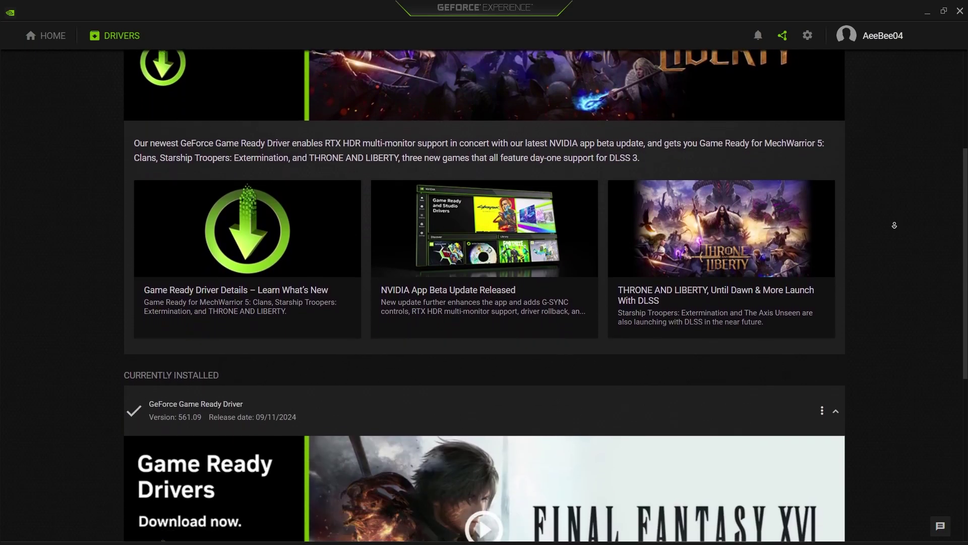
{"action": "scroll", "coordinate": [895, 226], "scroll_direction": "down", "scroll_amount": 3}
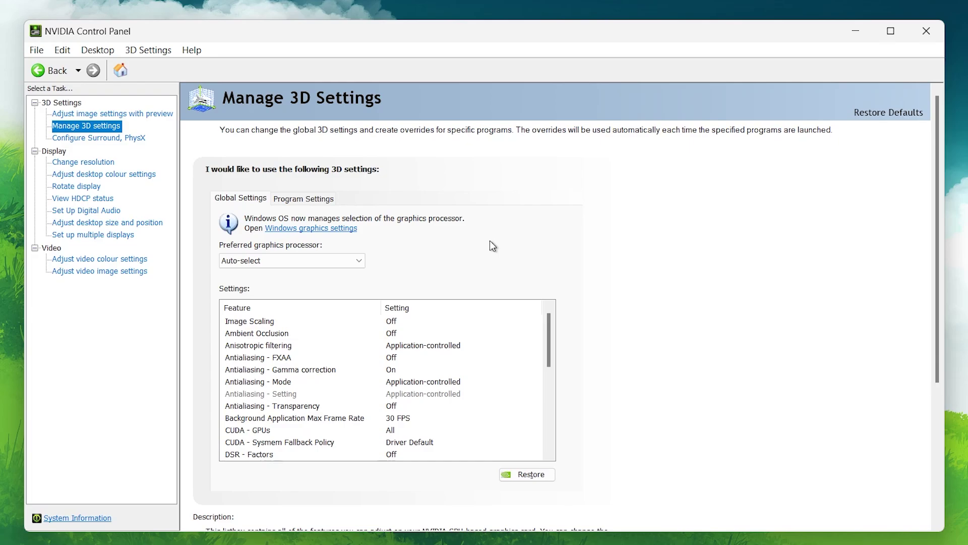
- View the image settings preview page, then bring up the global Manage 3D Settings list
{"action": "left_click", "coordinate": [112, 114]}
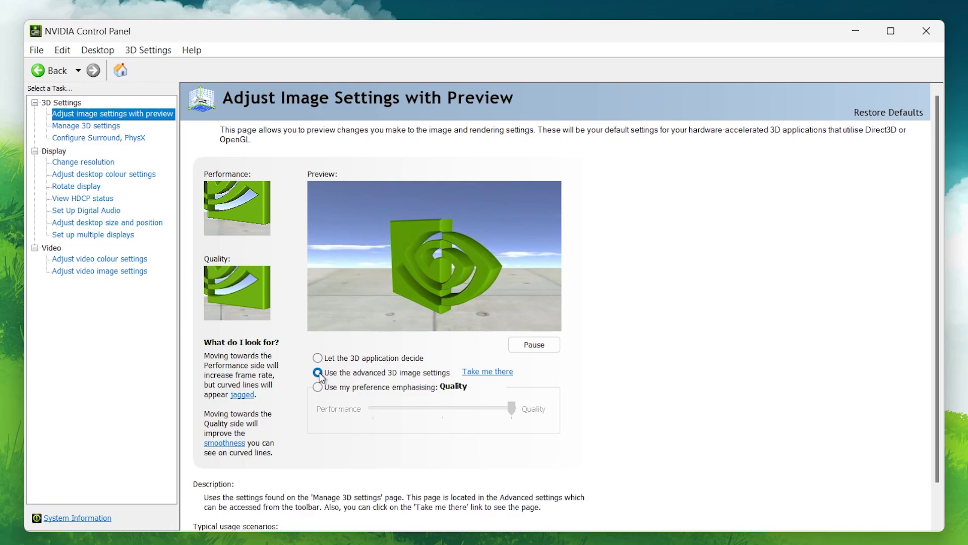
{"action": "left_click", "coordinate": [478, 370]}
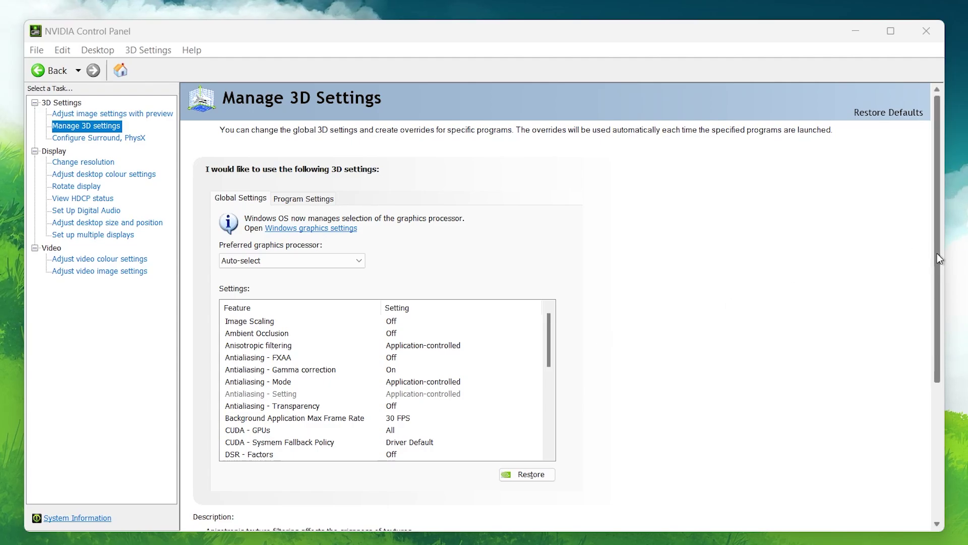
{"action": "left_click_drag", "start_coordinate": [937, 254], "coordinate": [921, 324]}
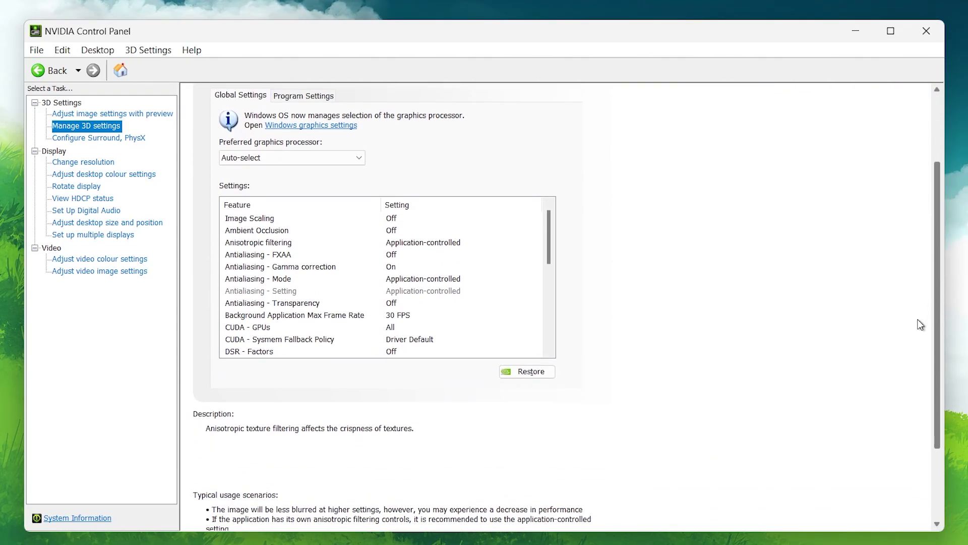
- Set Image Scaling to 'On (GPU Scaling & Sharpening)' with 50% sharpen and confirm
{"action": "left_click", "coordinate": [244, 220]}
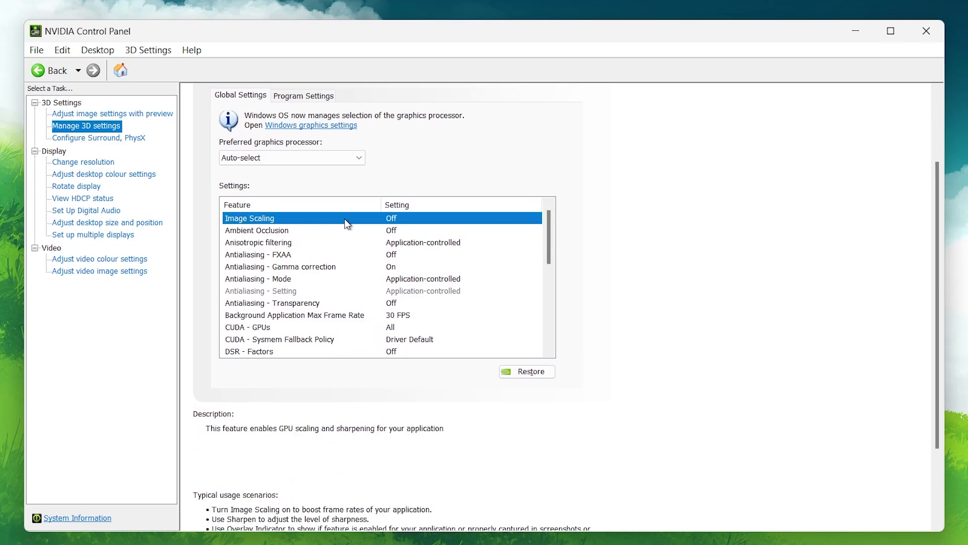
{"action": "left_click", "coordinate": [409, 219]}
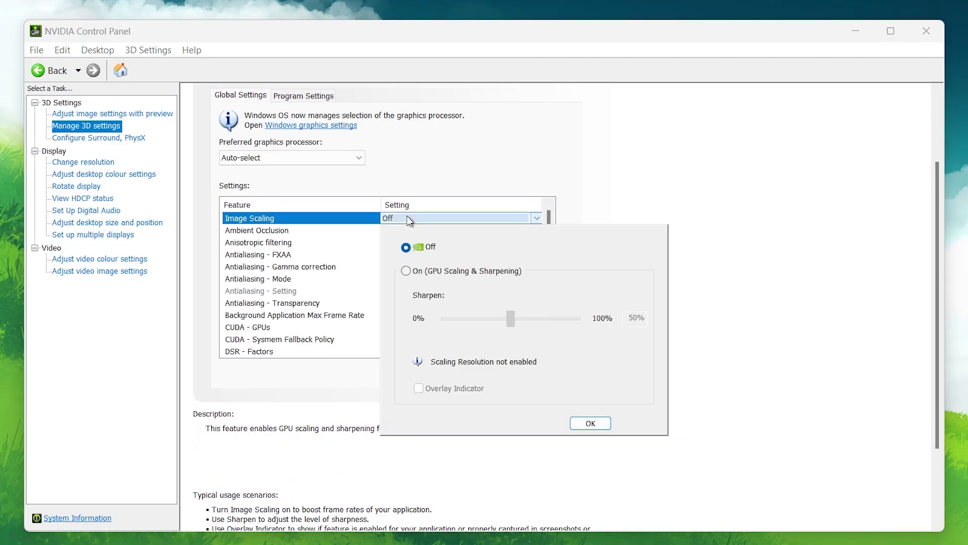
{"action": "left_click", "coordinate": [407, 271]}
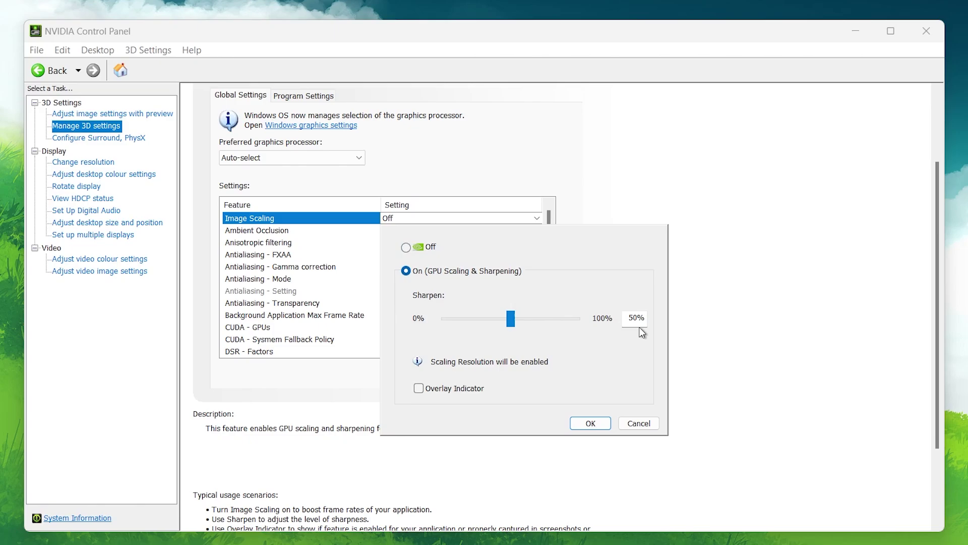
{"action": "left_click", "coordinate": [595, 424]}
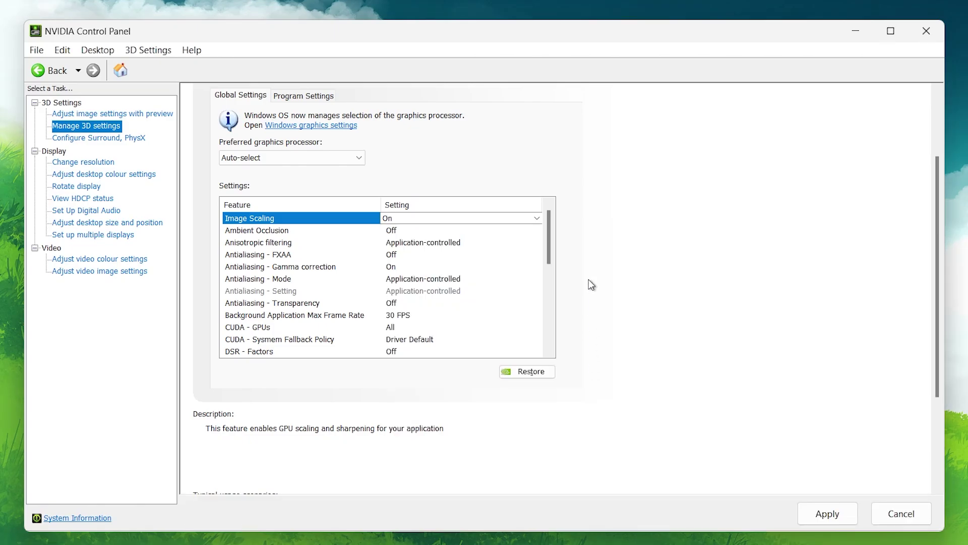
- Keep Ambient Occlusion Off and set Anisotropic filtering to Off
{"action": "left_click", "coordinate": [265, 232]}
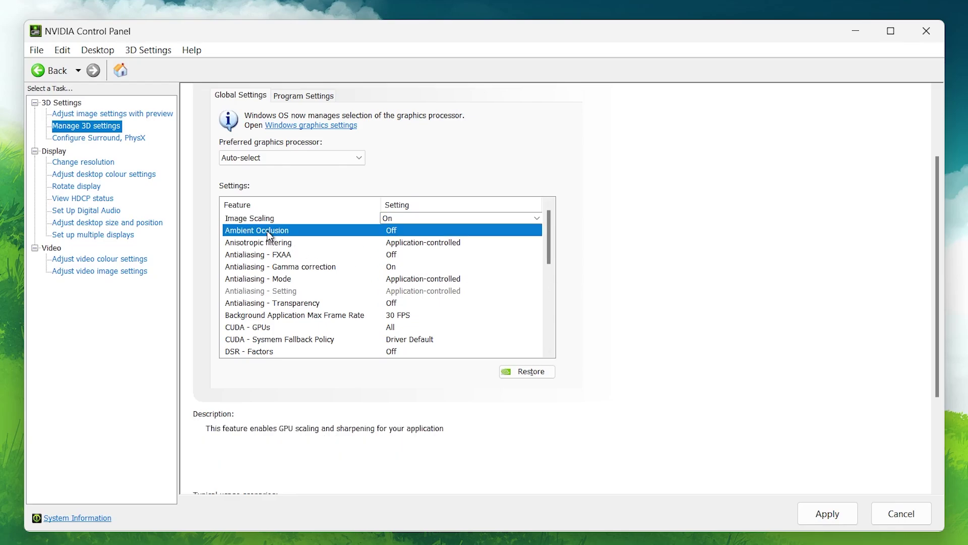
{"action": "left_click", "coordinate": [393, 232]}
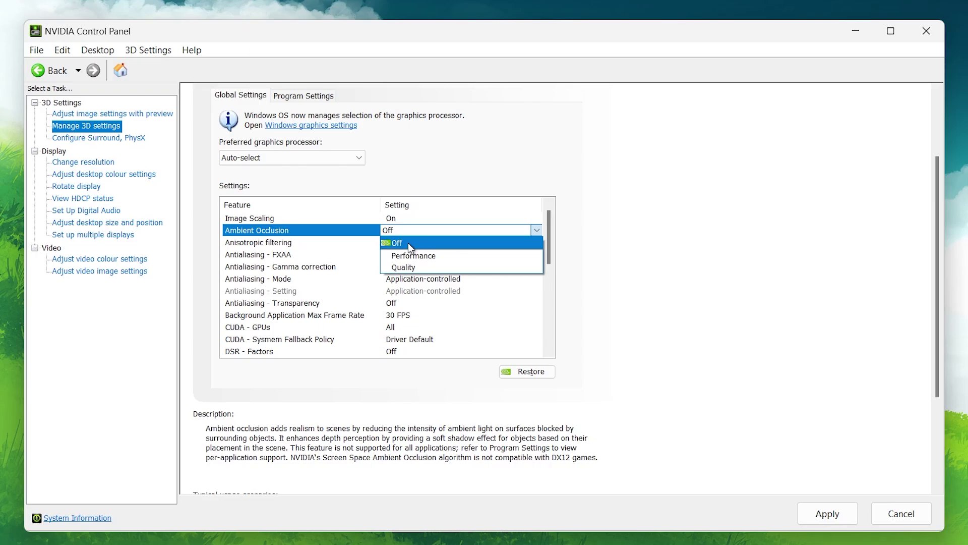
{"action": "left_click", "coordinate": [408, 243]}
{"action": "left_click", "coordinate": [415, 243]}
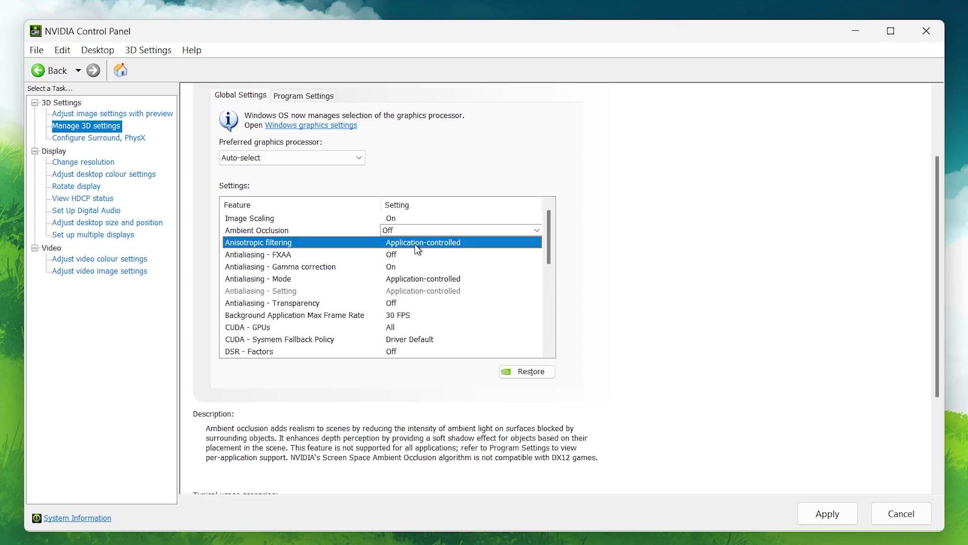
{"action": "left_click", "coordinate": [420, 243]}
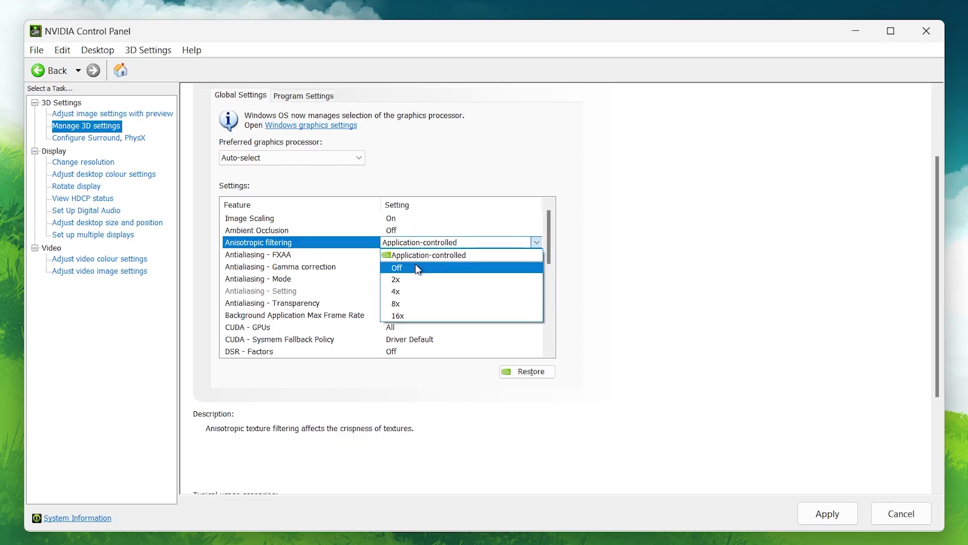
{"action": "left_click", "coordinate": [416, 263]}
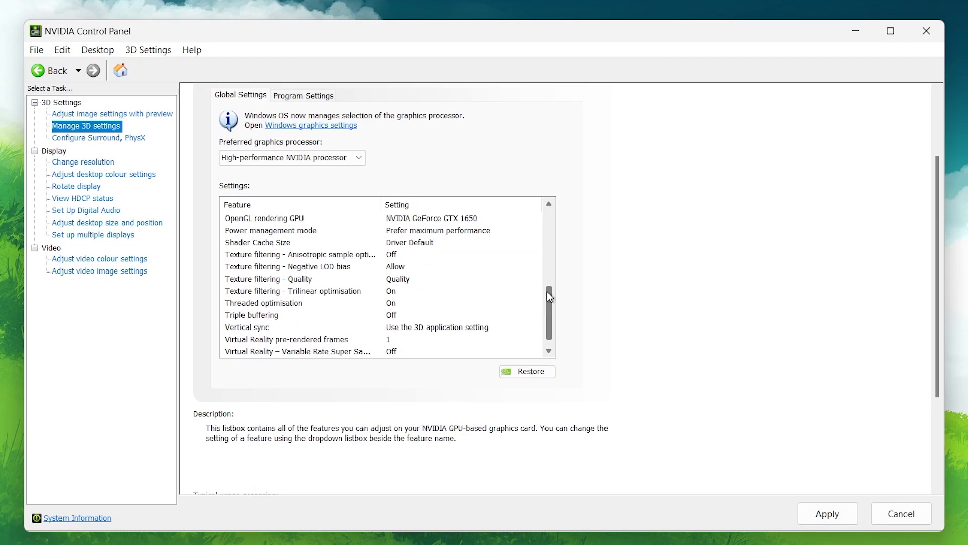
{"action": "left_click_drag", "start_coordinate": [547, 291], "coordinate": [548, 221]}
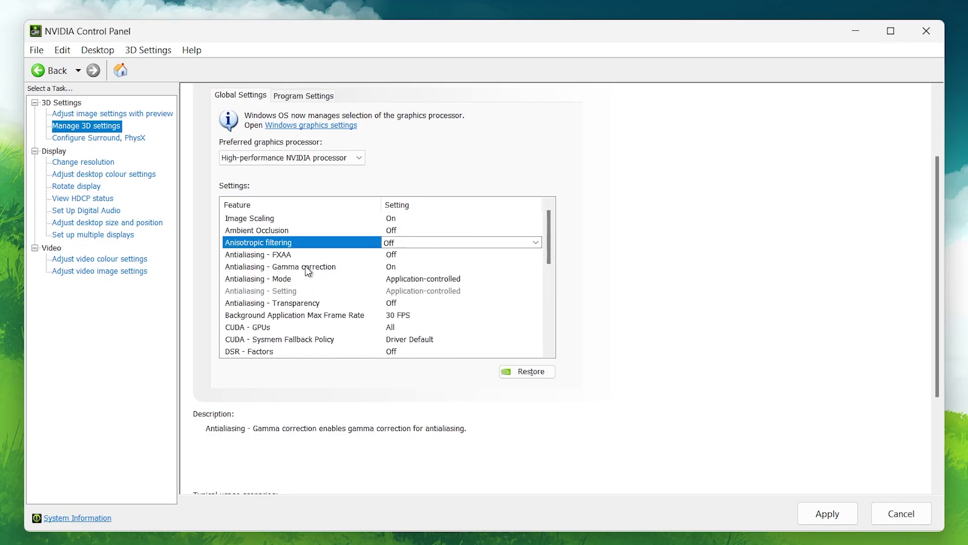
- Keep Antialiasing gamma correction set to On
{"action": "left_click", "coordinate": [291, 267]}
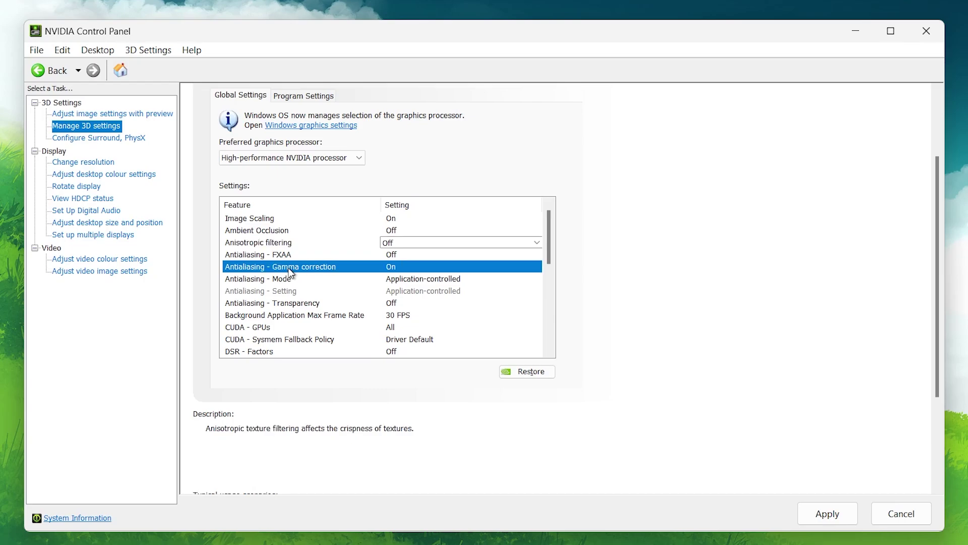
{"action": "left_click", "coordinate": [289, 270]}
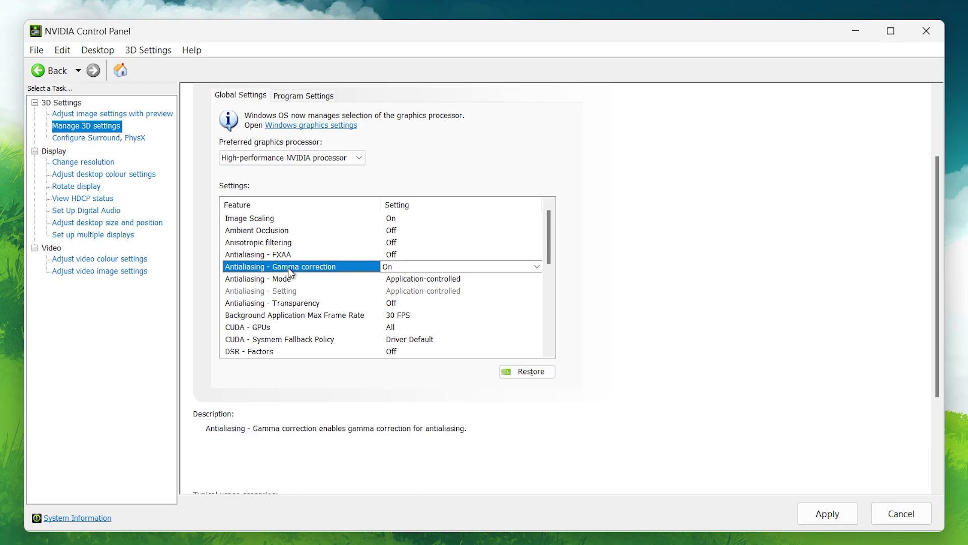
{"action": "left_click", "coordinate": [419, 266]}
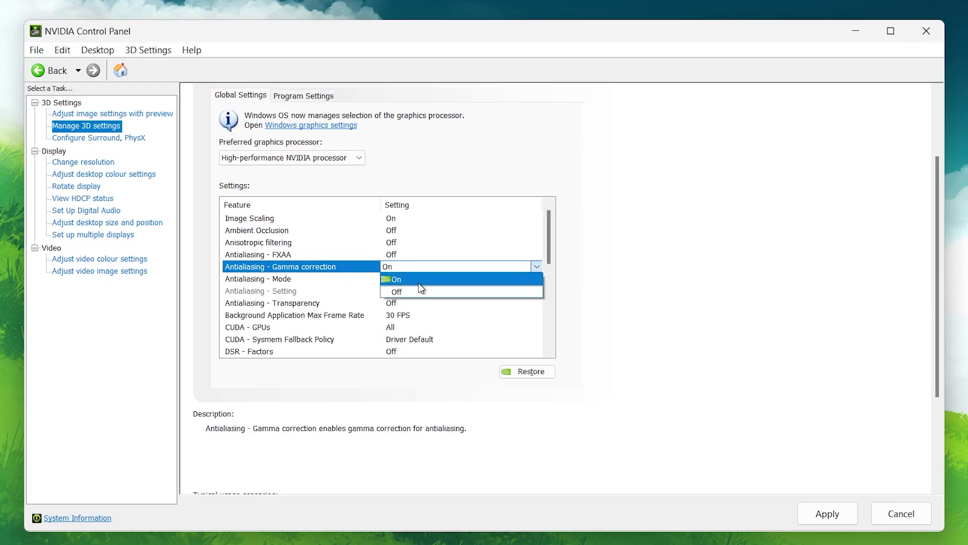
{"action": "left_click", "coordinate": [399, 278]}
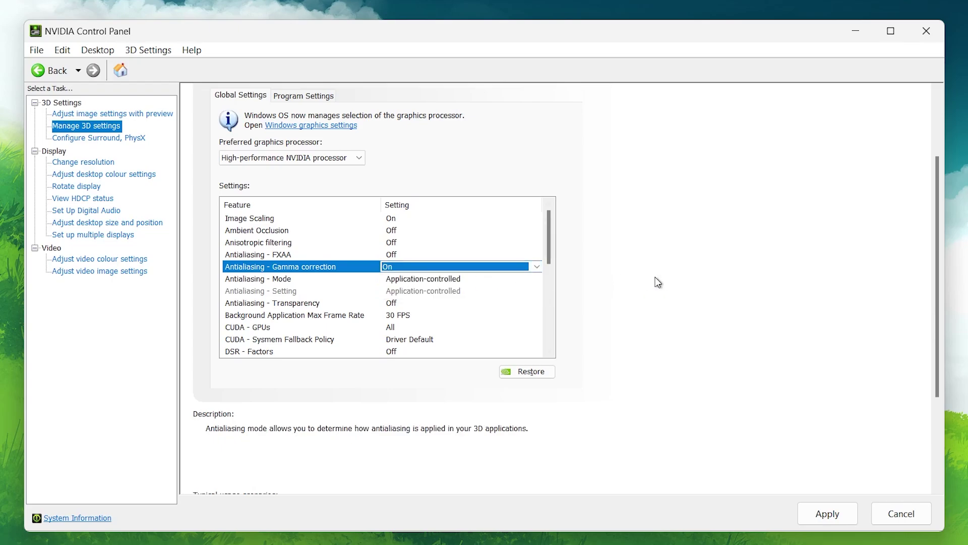
- Cap Background Application Max Frame Rate at 30 FPS
{"action": "left_click", "coordinate": [330, 316]}
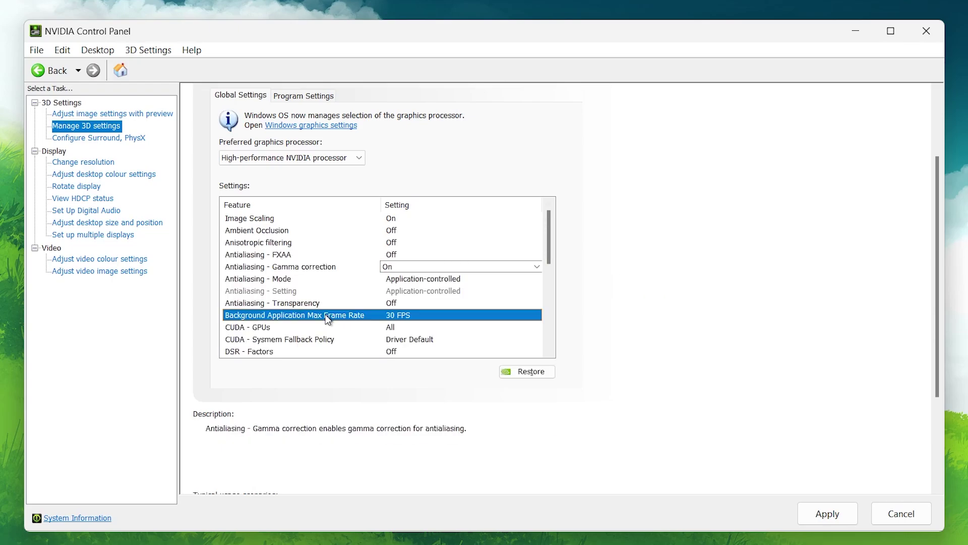
{"action": "left_click", "coordinate": [408, 311]}
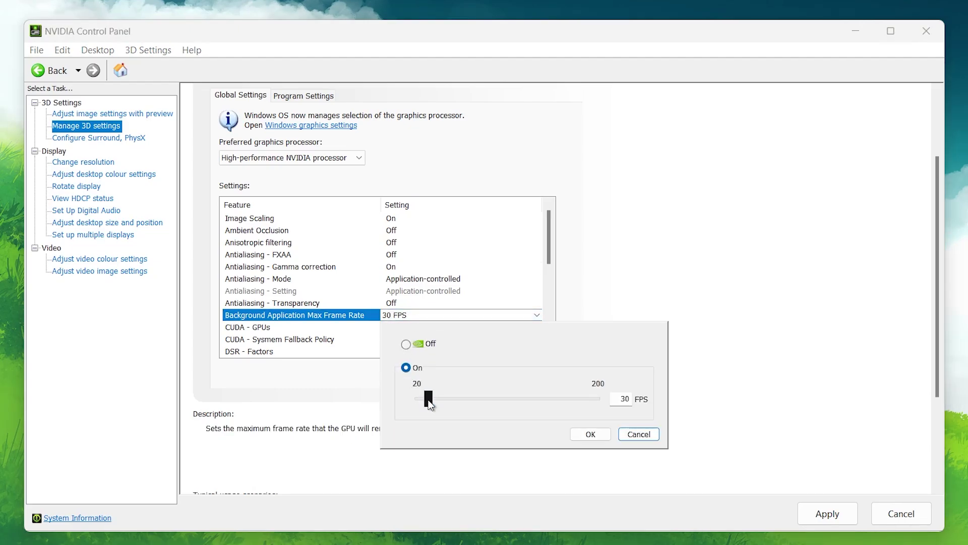
{"action": "double_click", "coordinate": [625, 399]}
{"action": "left_click", "coordinate": [591, 434]}
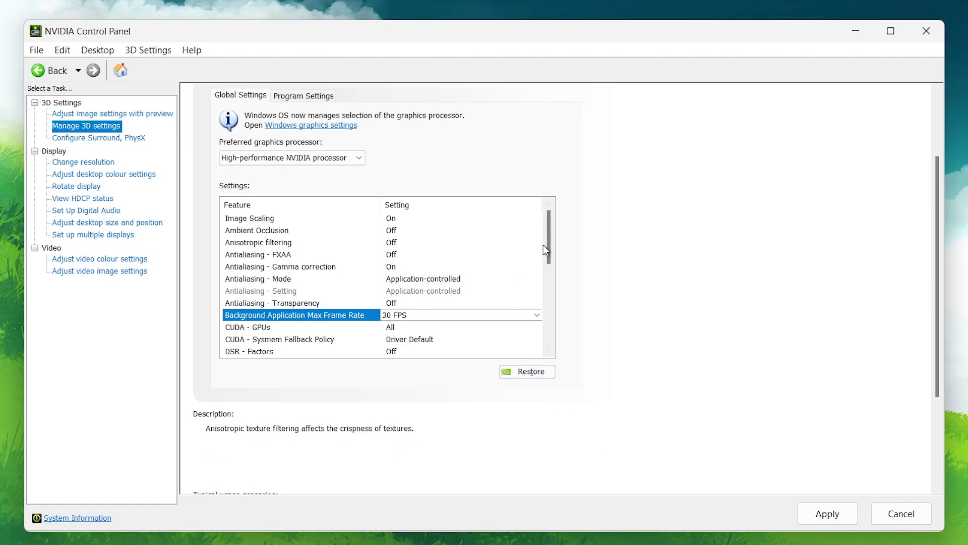
{"action": "left_click_drag", "start_coordinate": [543, 244], "coordinate": [541, 281]}
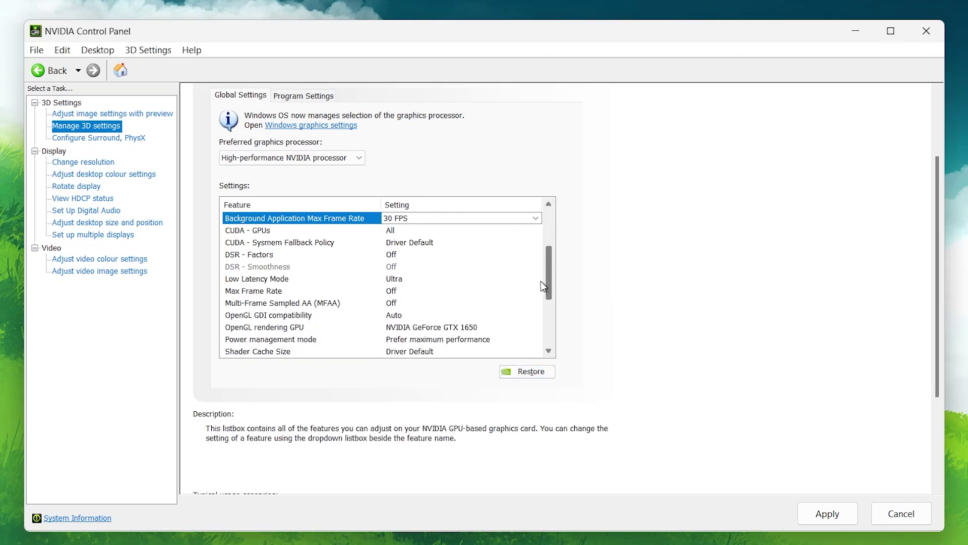
- Keep CUDA - GPUs on All with the GeForce GTX 1650 enabled
{"action": "left_click", "coordinate": [396, 231]}
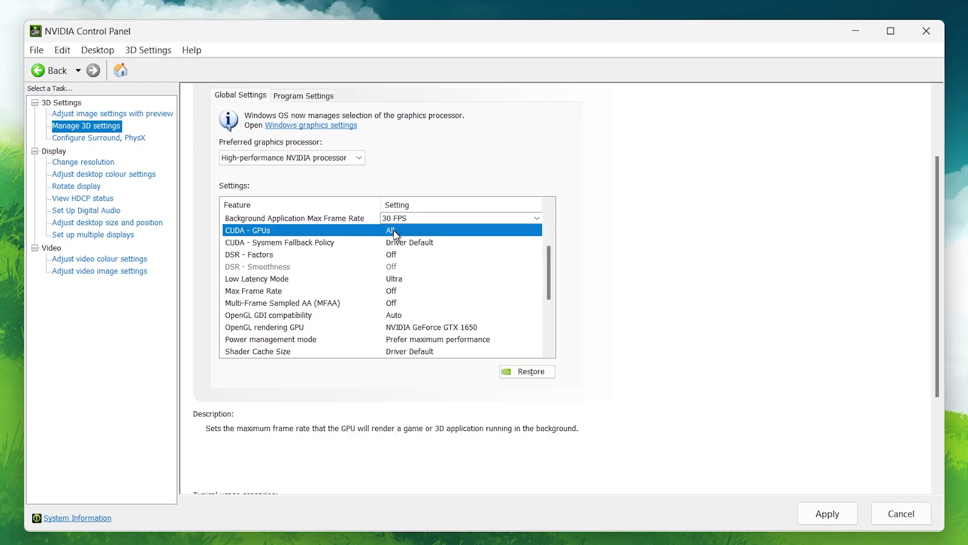
{"action": "left_click", "coordinate": [425, 231]}
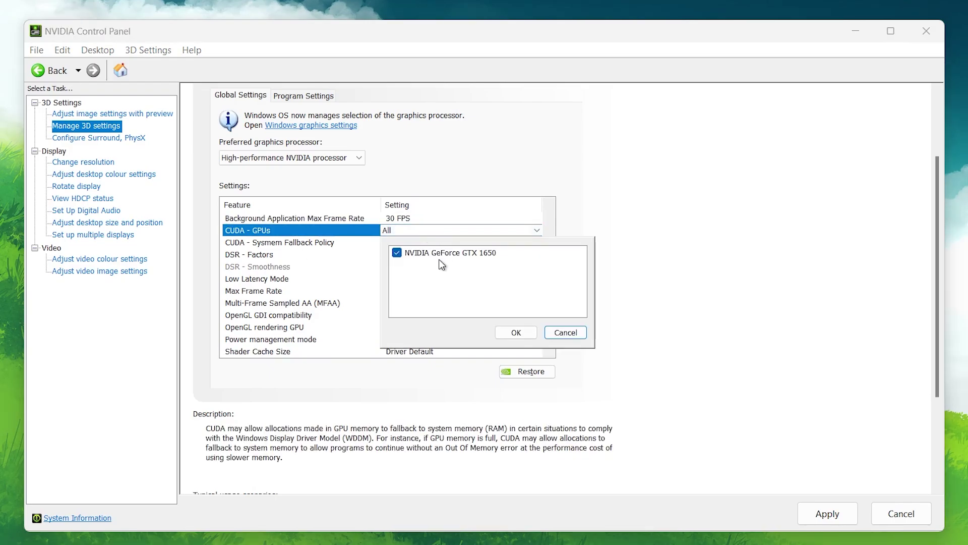
{"action": "left_click", "coordinate": [516, 332]}
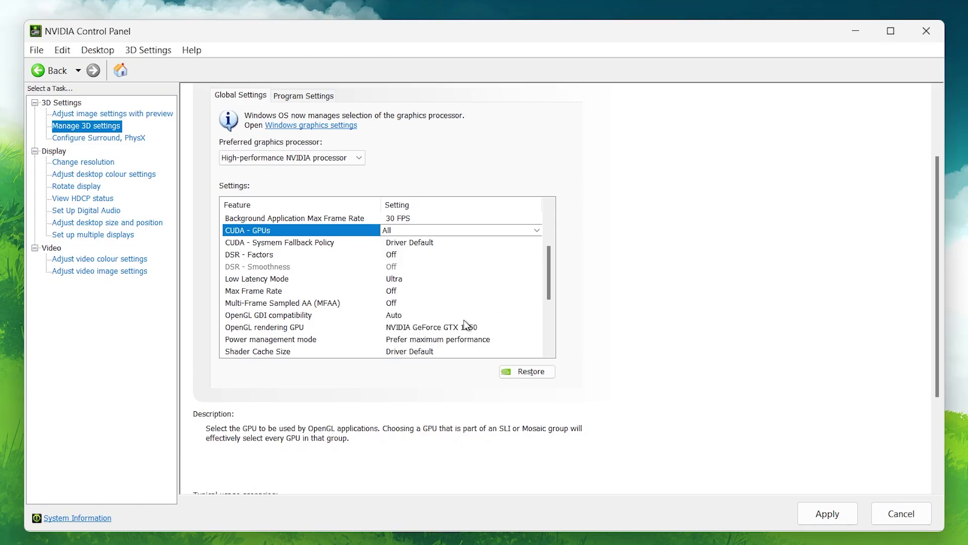
- Leave DSR - Factors with none enabled and keep Low Latency Mode at Ultra
{"action": "left_click", "coordinate": [392, 256]}
{"action": "left_click", "coordinate": [394, 254]}
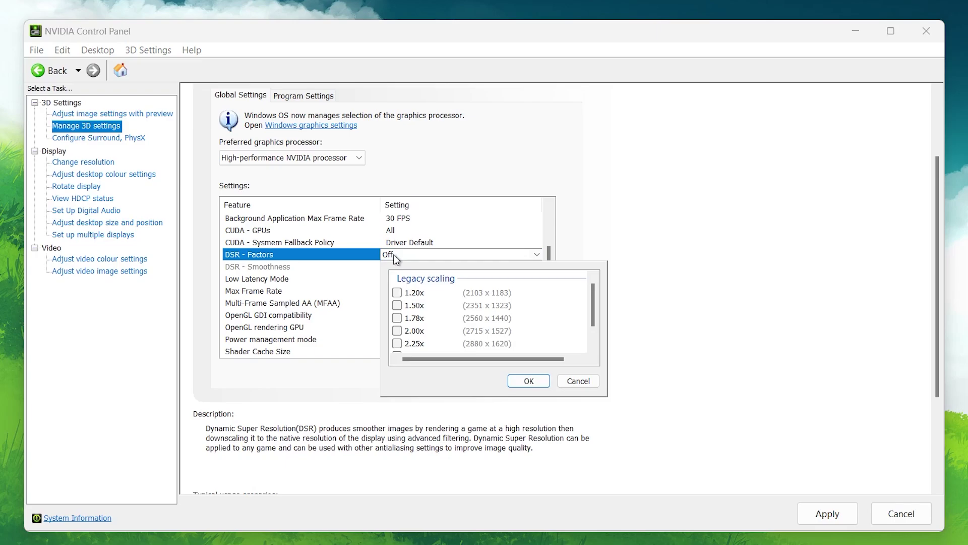
{"action": "left_click", "coordinate": [394, 255]}
{"action": "left_click", "coordinate": [395, 255]}
{"action": "left_click", "coordinate": [552, 263]}
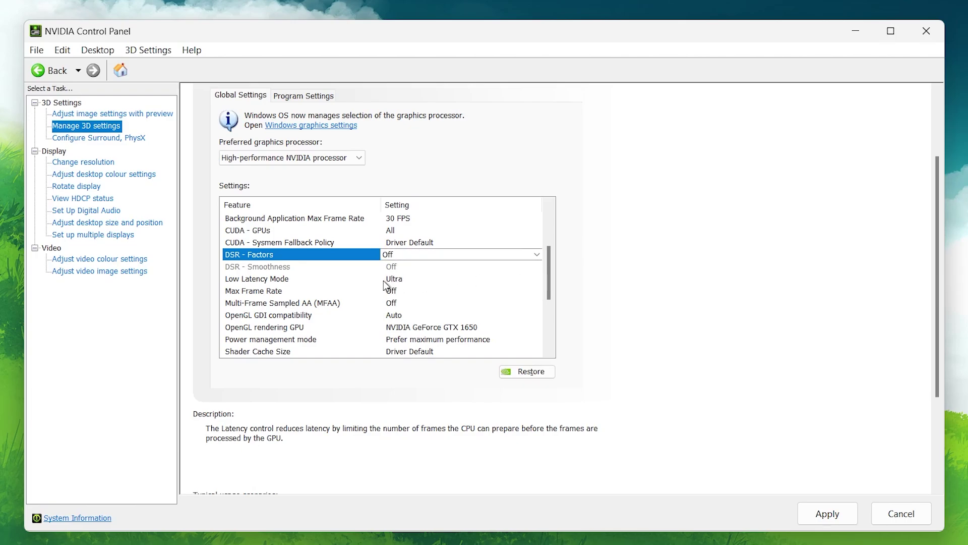
{"action": "left_click", "coordinate": [339, 281]}
{"action": "left_click", "coordinate": [415, 282]}
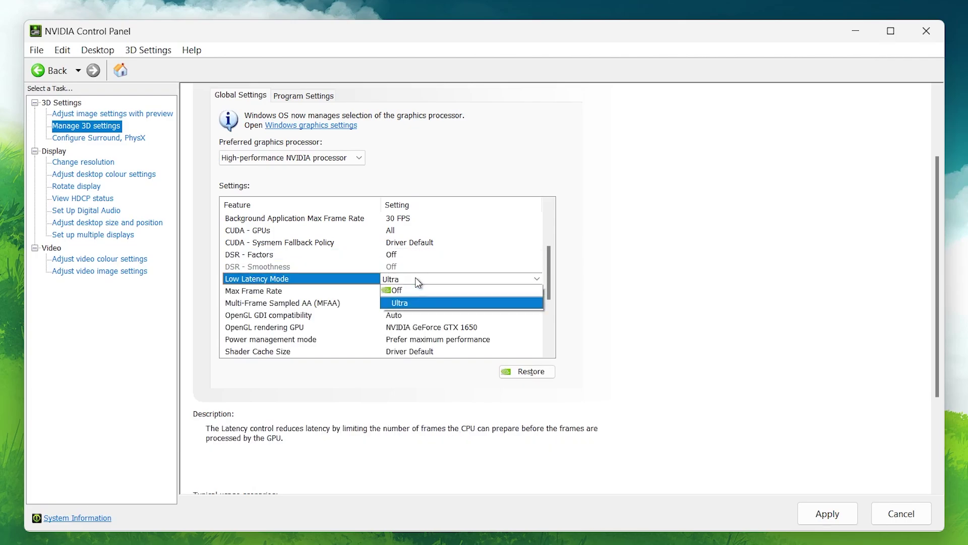
{"action": "left_click", "coordinate": [420, 280]}
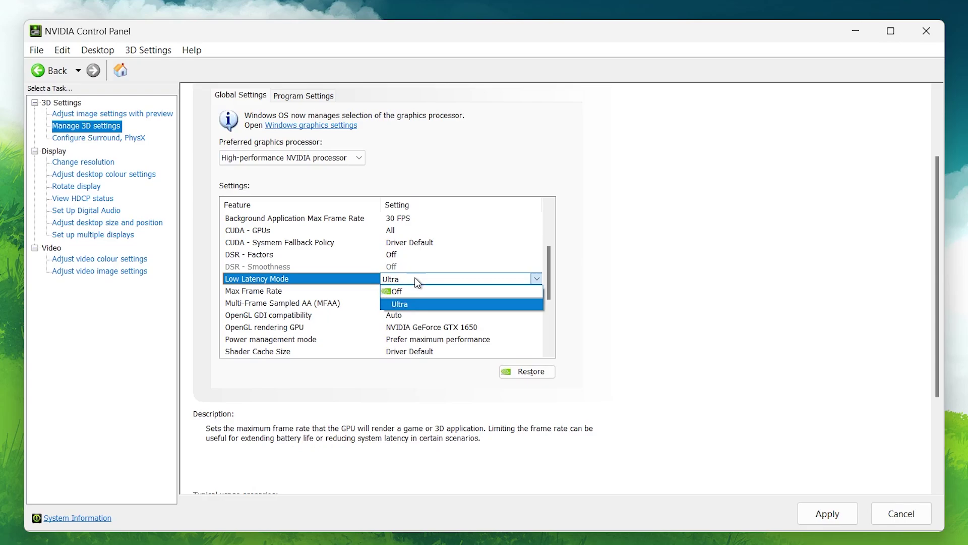
{"action": "left_click", "coordinate": [405, 302]}
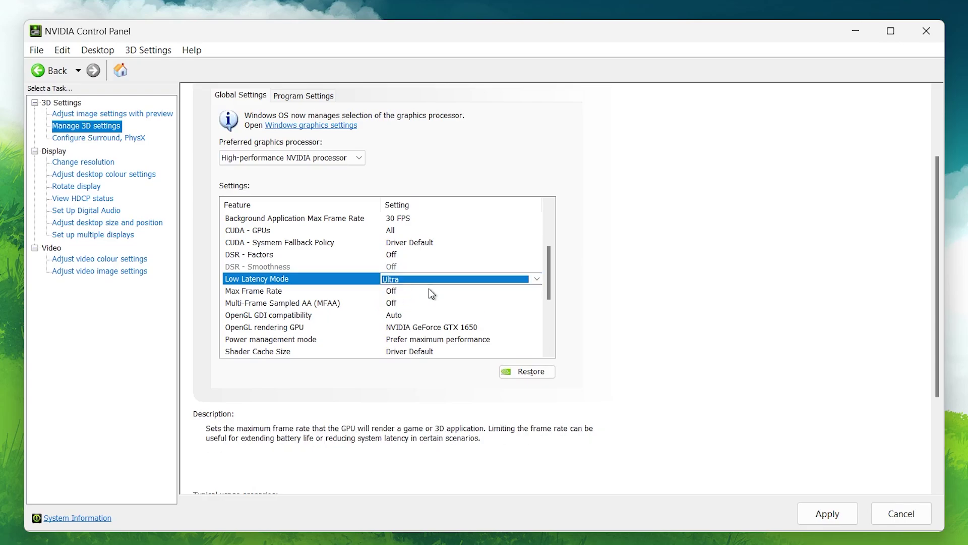
- Keep Max Frame Rate and Multi-Frame Sampled AA both off
{"action": "left_click", "coordinate": [273, 295]}
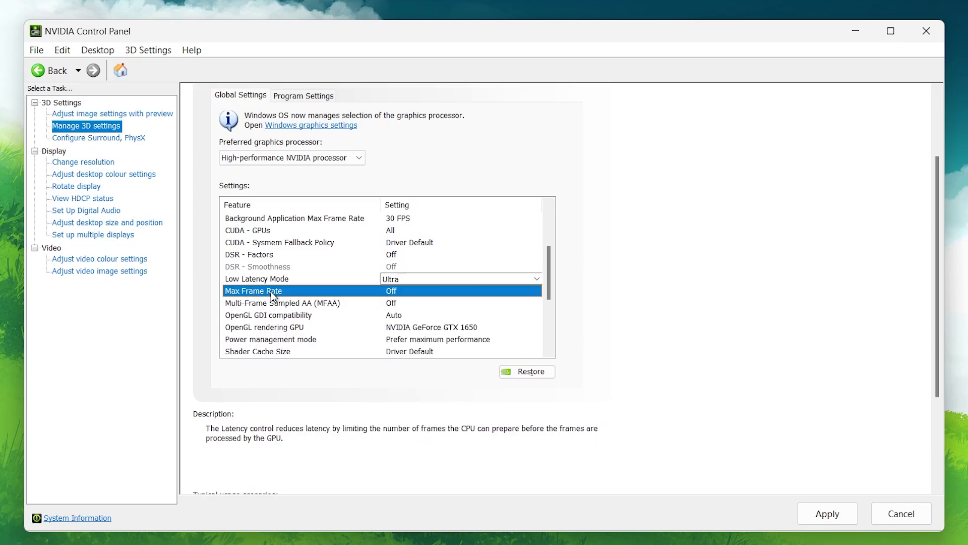
{"action": "left_click", "coordinate": [411, 291]}
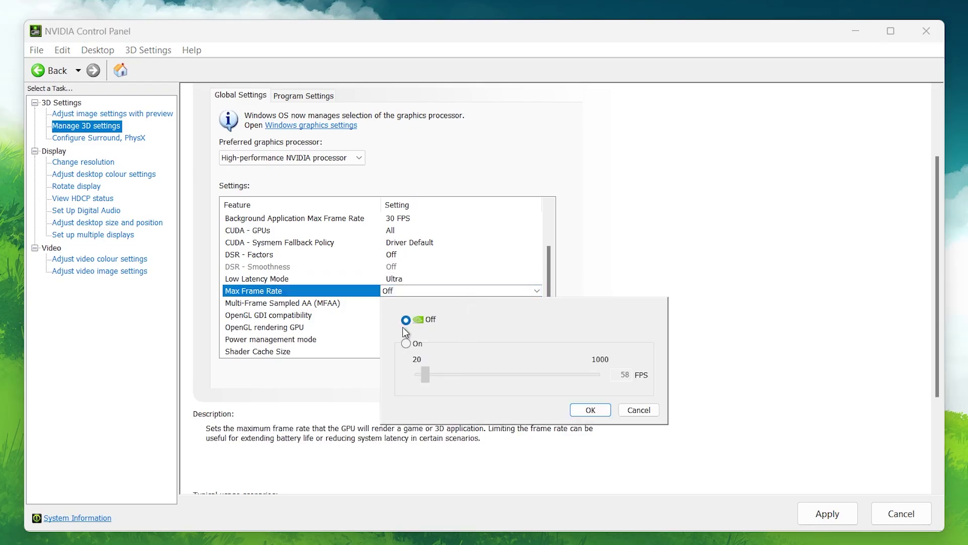
{"action": "left_click", "coordinate": [591, 409]}
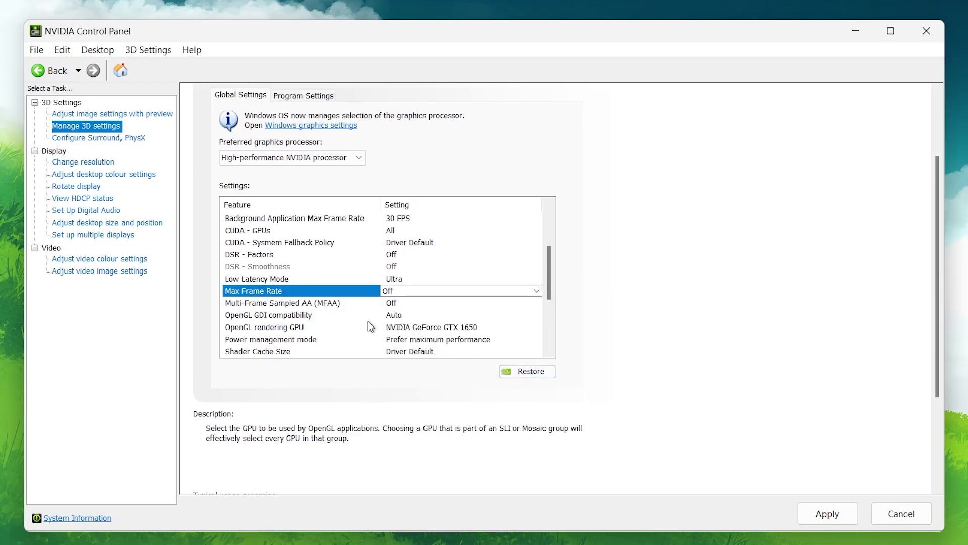
{"action": "left_click", "coordinate": [305, 305]}
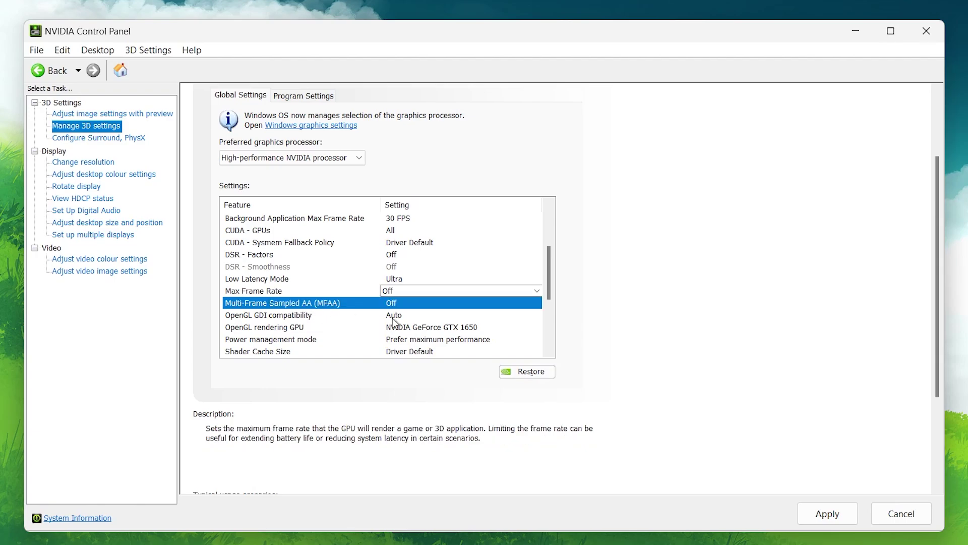
{"action": "left_click", "coordinate": [432, 301]}
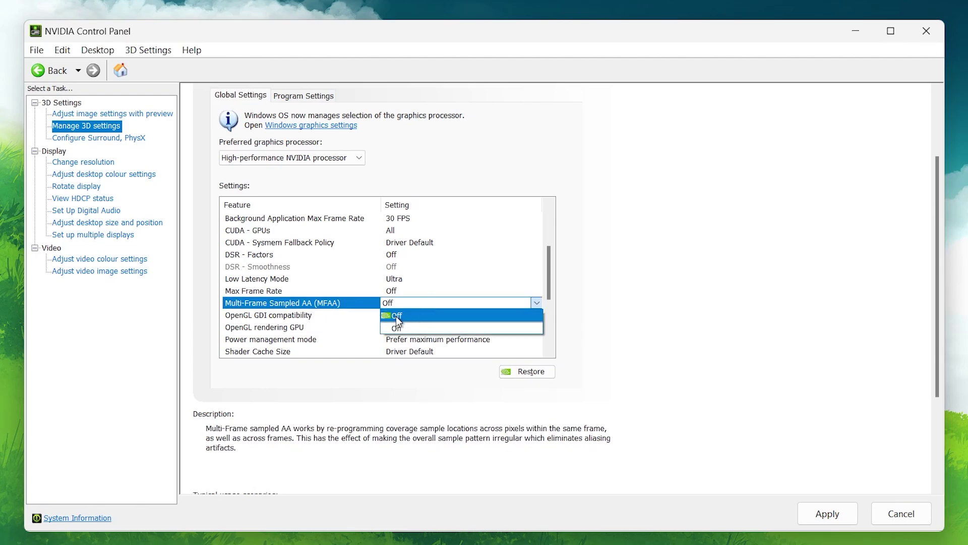
{"action": "left_click", "coordinate": [598, 307]}
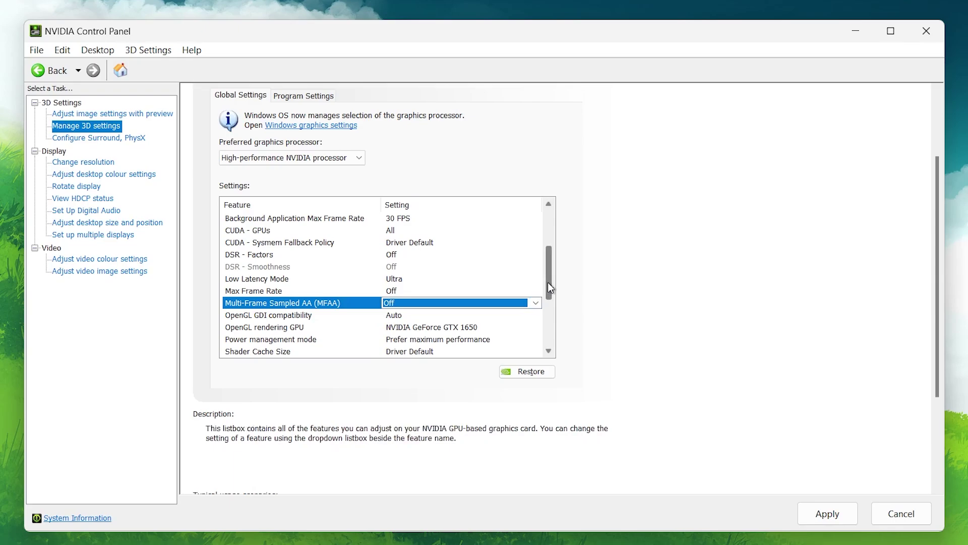
{"action": "scroll", "coordinate": [545, 288], "scroll_direction": "down", "scroll_amount": 2}
{"action": "scroll", "coordinate": [544, 295], "scroll_direction": "down", "scroll_amount": 2}
{"action": "scroll", "coordinate": [541, 307], "scroll_direction": "down", "scroll_amount": 2}
{"action": "scroll", "coordinate": [541, 314], "scroll_direction": "down", "scroll_amount": 1}
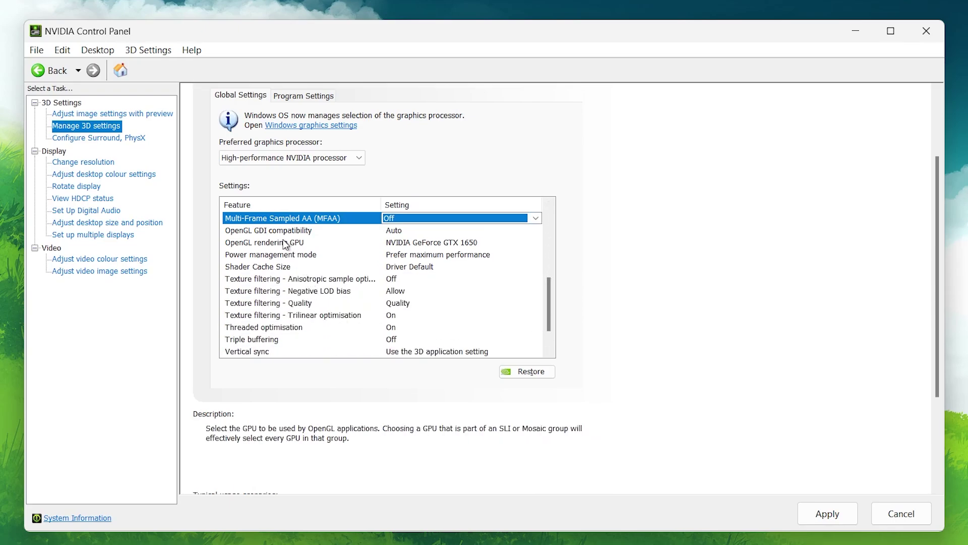
- Keep OpenGL GDI compatibility on Auto and render OpenGL on the GeForce GTX 1650
{"action": "left_click", "coordinate": [271, 231]}
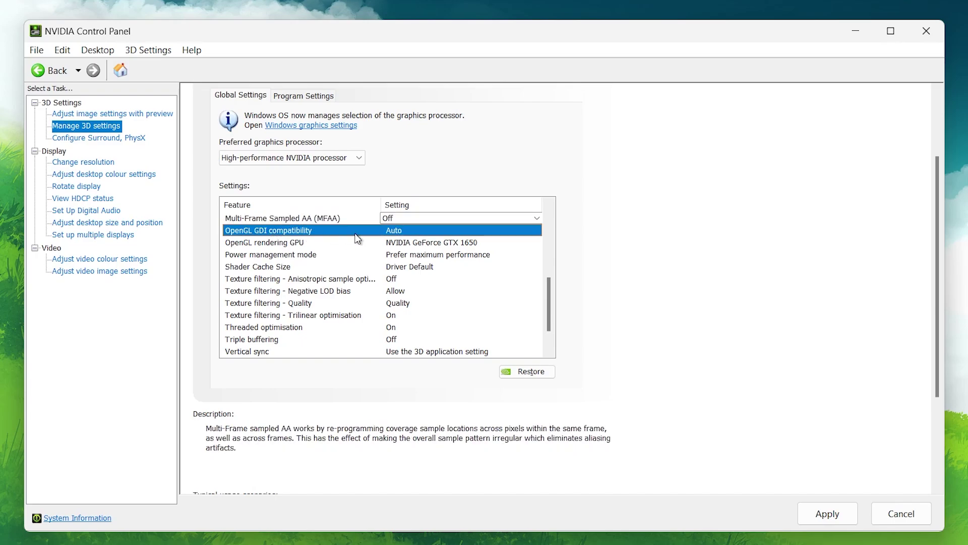
{"action": "left_click", "coordinate": [411, 232]}
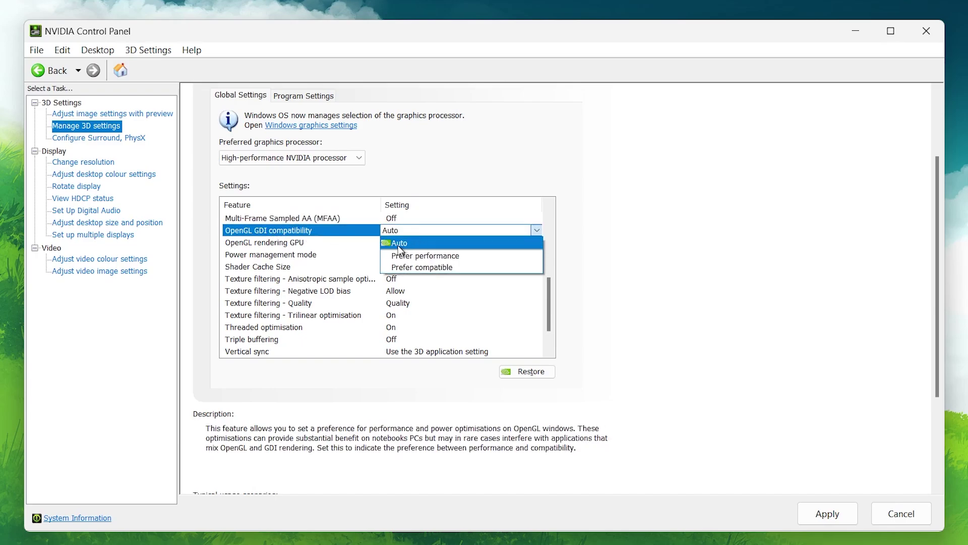
{"action": "left_click", "coordinate": [409, 244]}
{"action": "scroll", "coordinate": [547, 286], "scroll_direction": "down", "scroll_amount": 2}
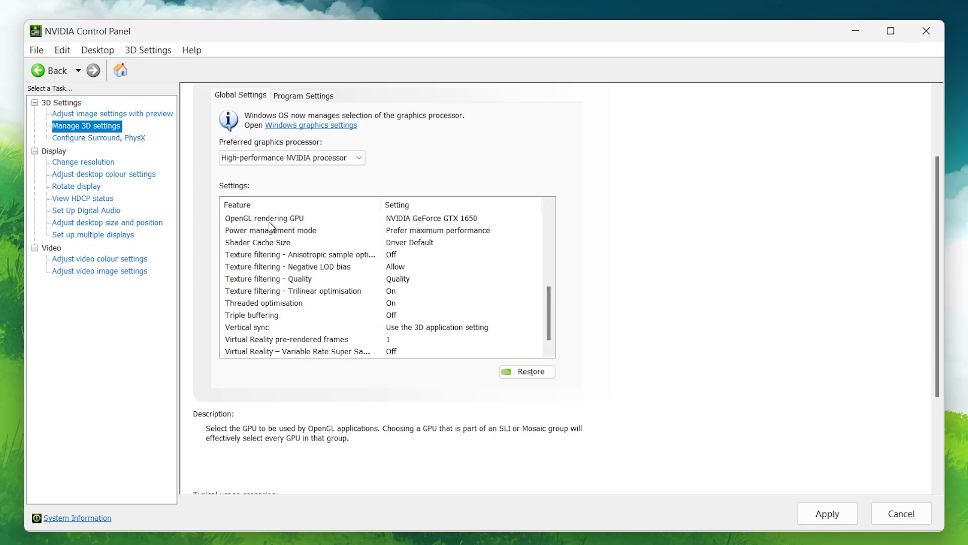
{"action": "left_click", "coordinate": [269, 221]}
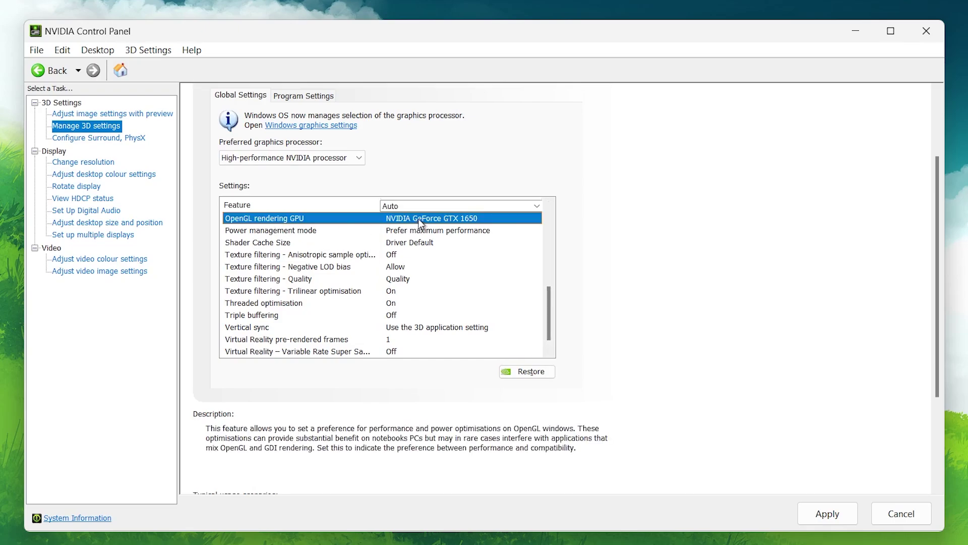
{"action": "left_click", "coordinate": [441, 220]}
{"action": "left_click", "coordinate": [420, 243]}
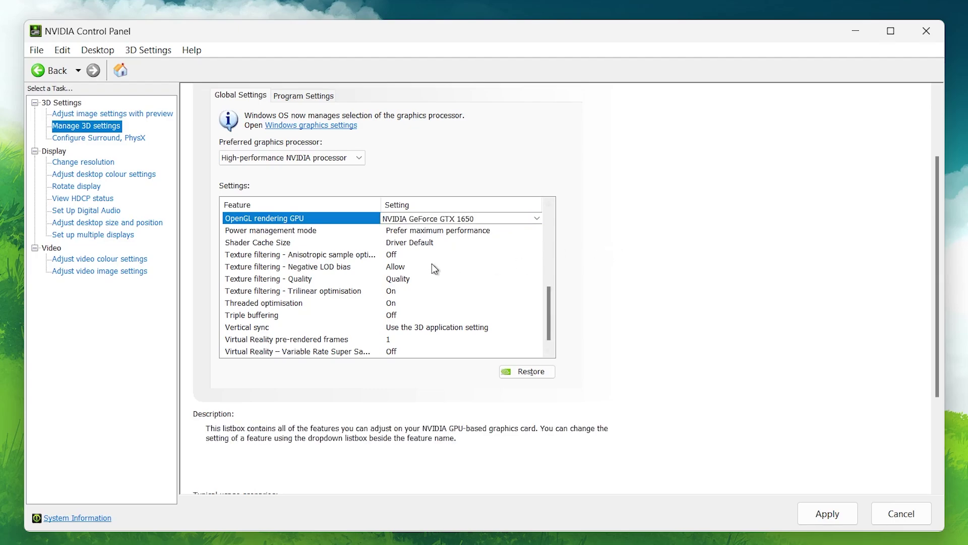
- Keep power management at Prefer maximum performance and Shader Cache Size at Driver Default
{"action": "left_click", "coordinate": [255, 231]}
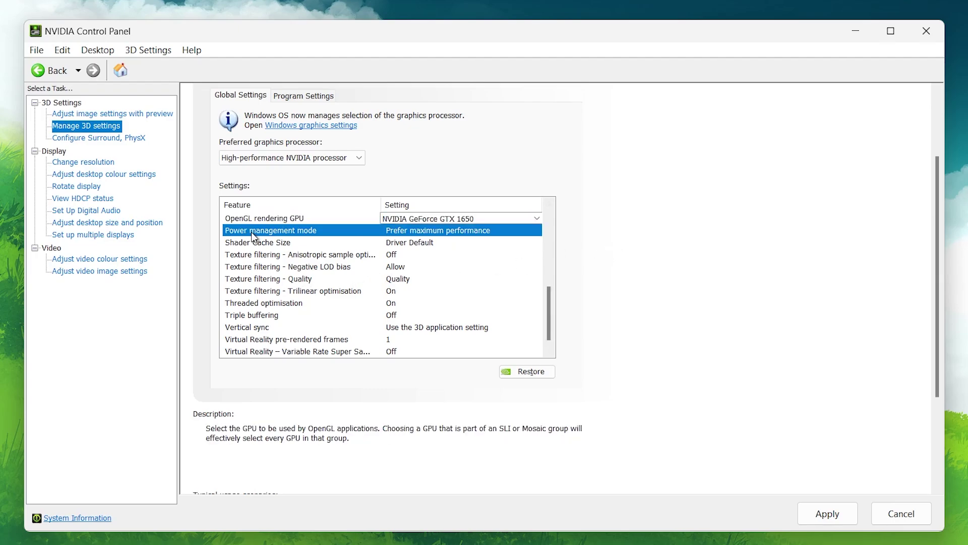
{"action": "left_click", "coordinate": [426, 231]}
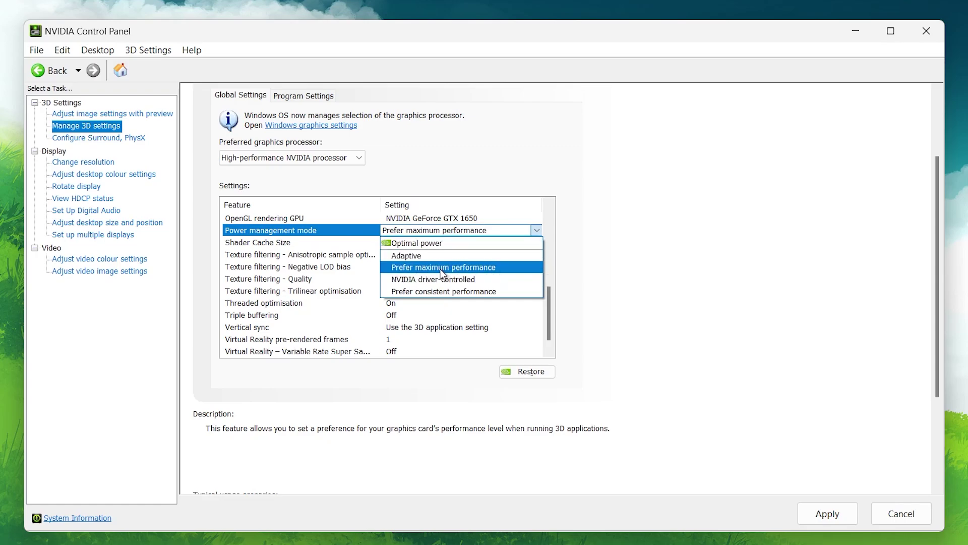
{"action": "left_click", "coordinate": [607, 265]}
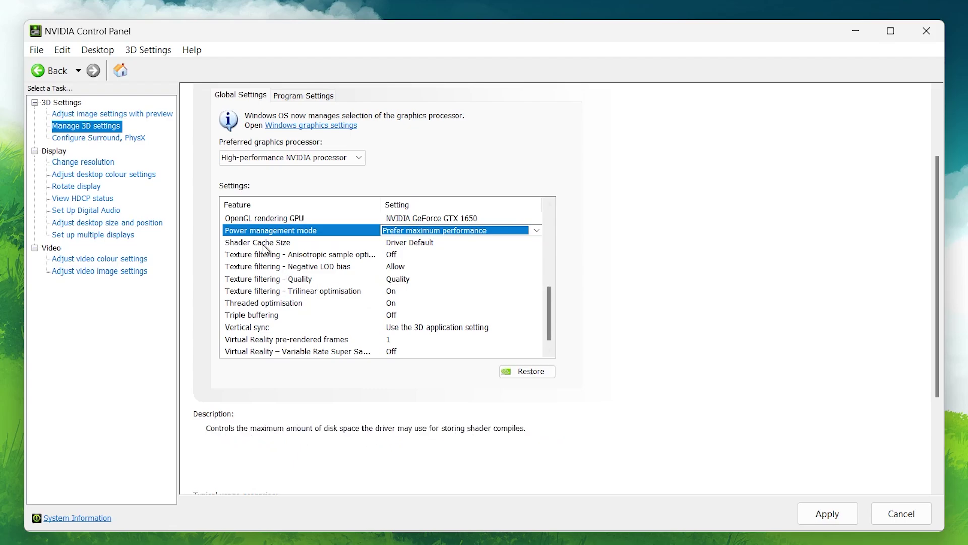
{"action": "left_click", "coordinate": [413, 244]}
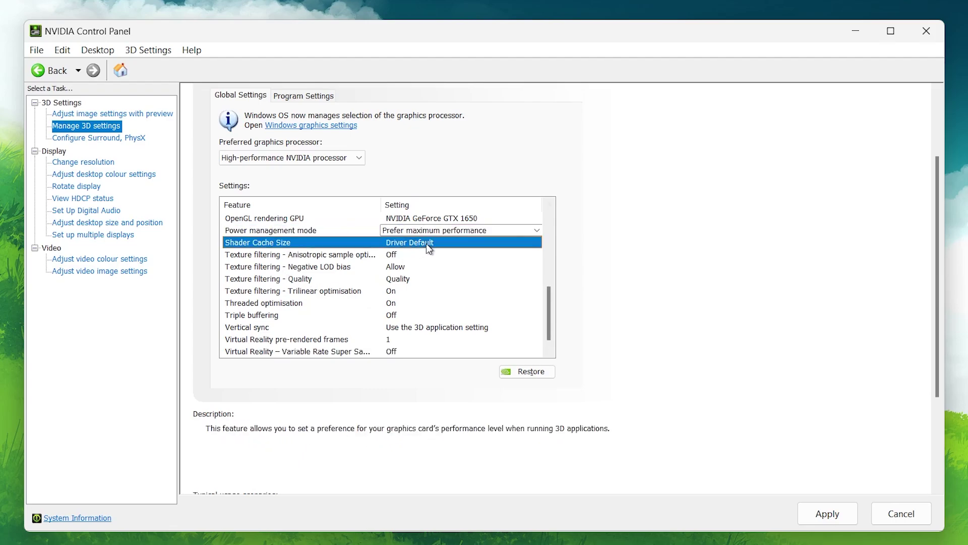
{"action": "left_click", "coordinate": [427, 243]}
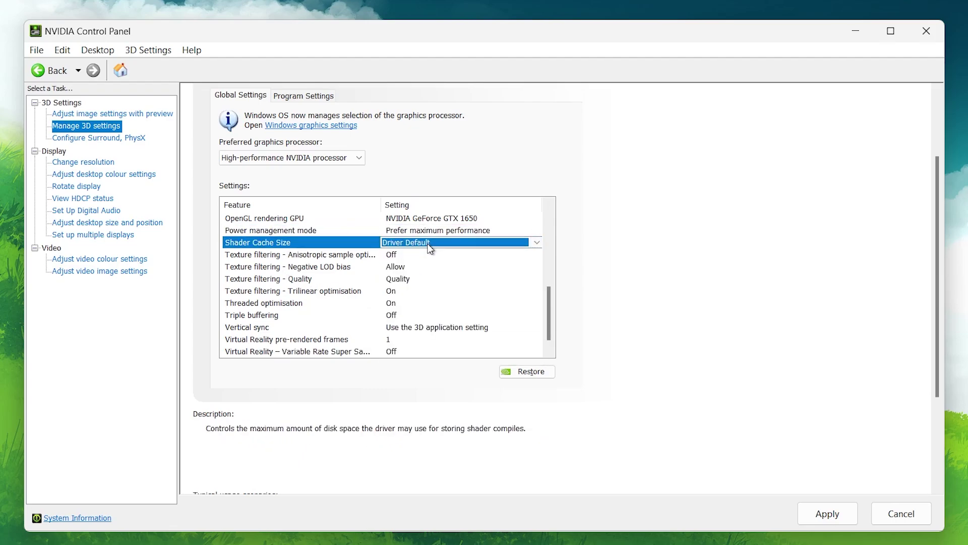
{"action": "left_click", "coordinate": [429, 244]}
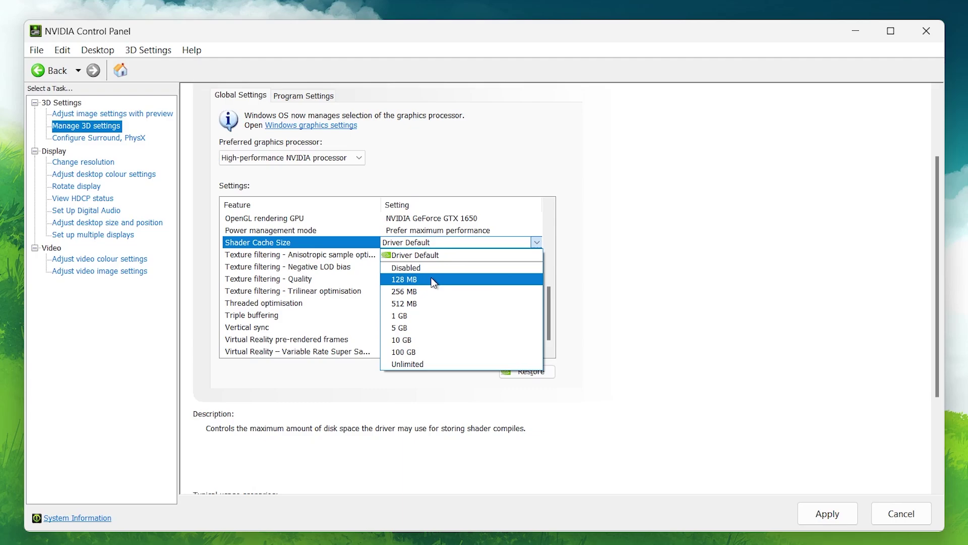
{"action": "left_click", "coordinate": [487, 255]}
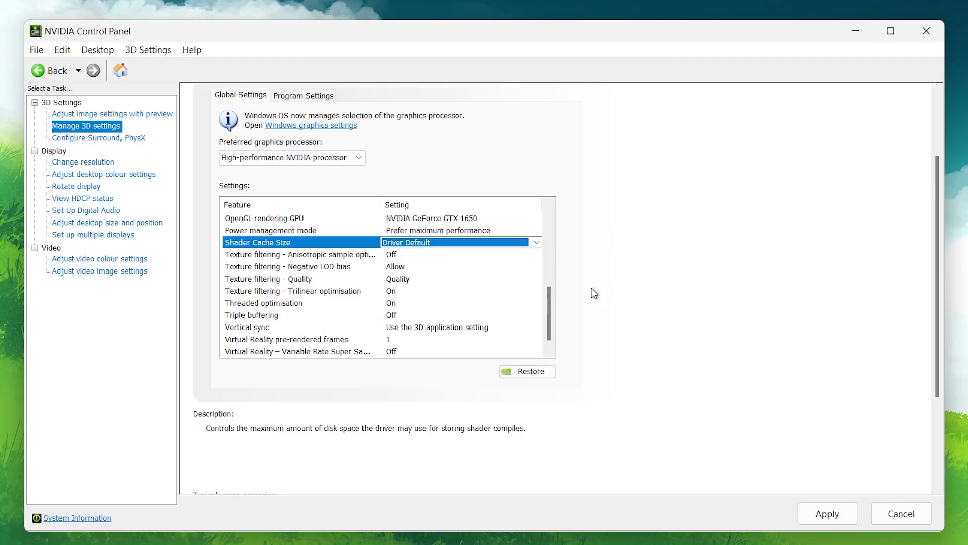
- Keep anisotropic sample optimisation Off and Negative LOD bias at Allow
{"action": "left_click", "coordinate": [266, 257]}
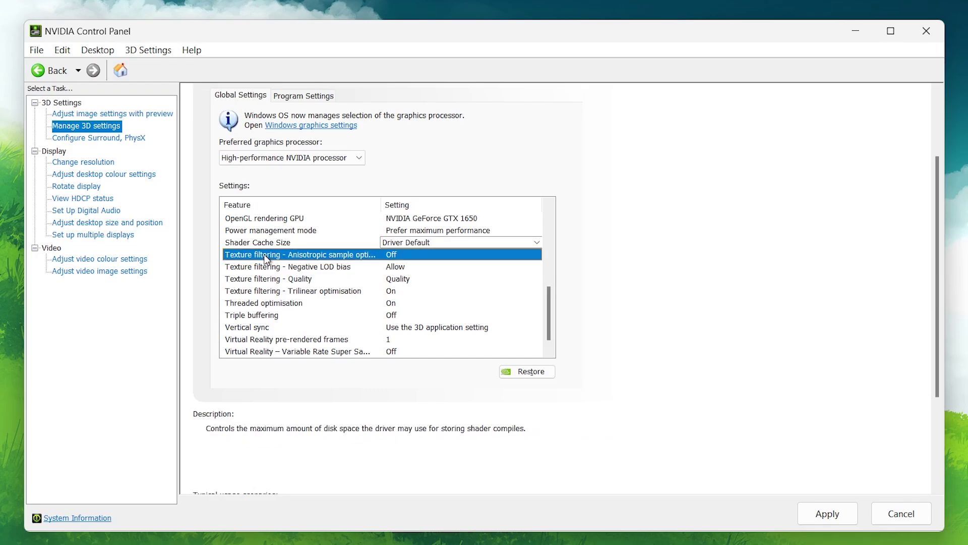
{"action": "left_click", "coordinate": [462, 254]}
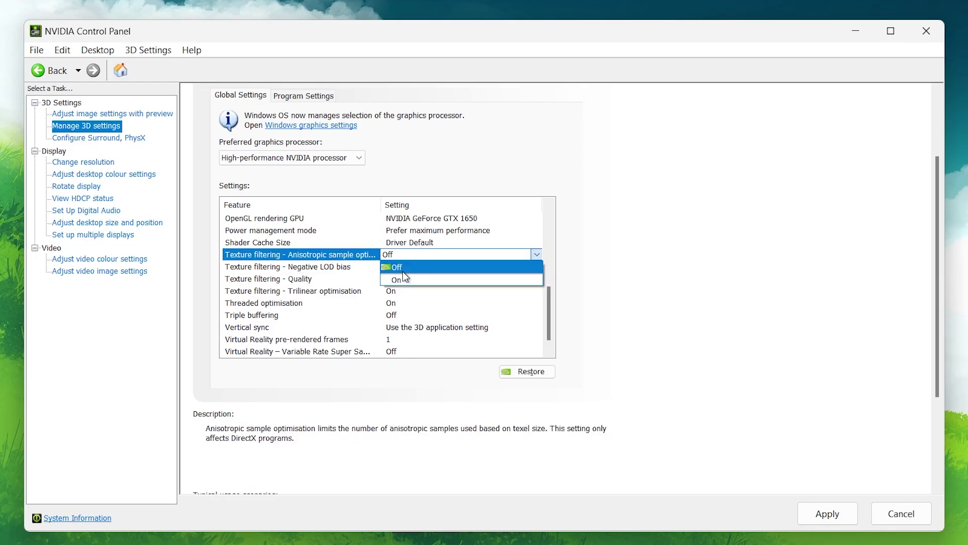
{"action": "left_click", "coordinate": [400, 267]}
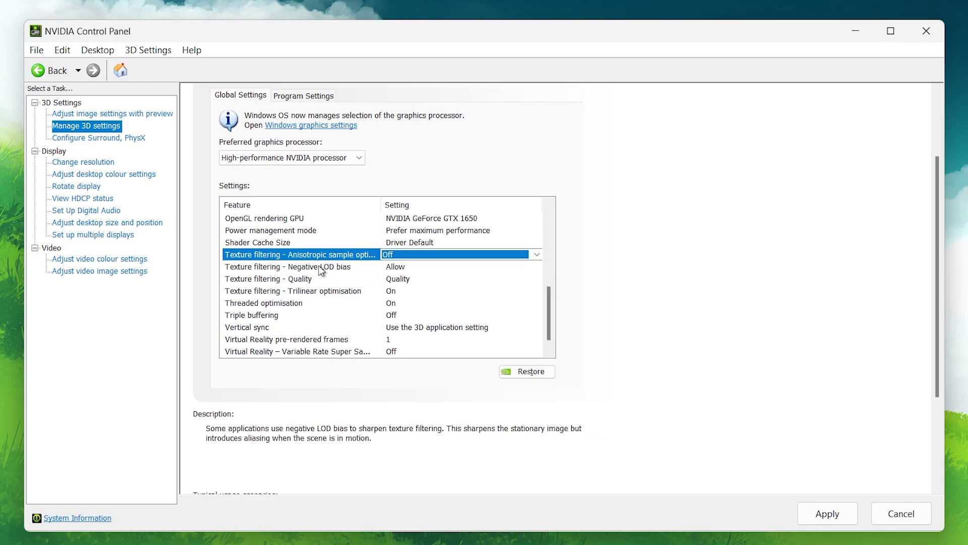
{"action": "left_click", "coordinate": [344, 269]}
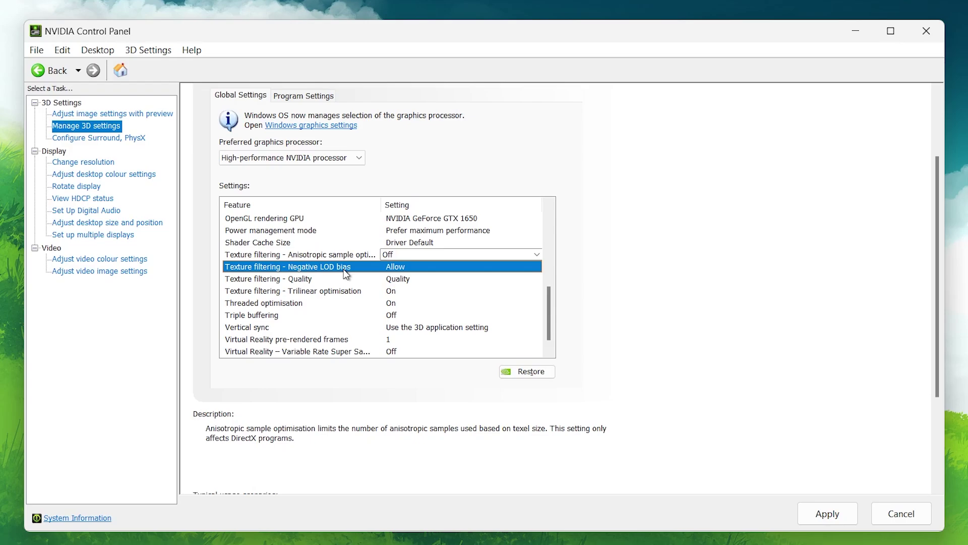
{"action": "left_click", "coordinate": [401, 267]}
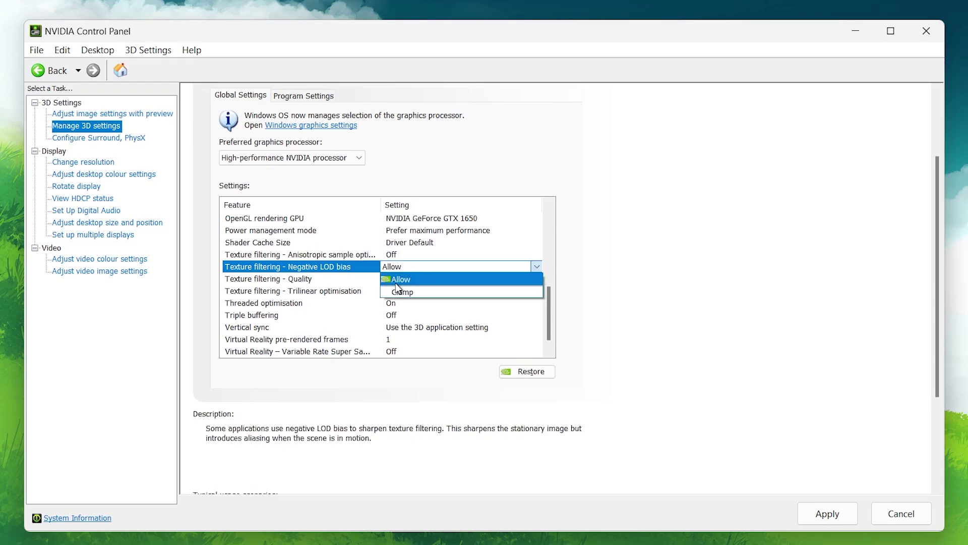
{"action": "left_click", "coordinate": [314, 289]}
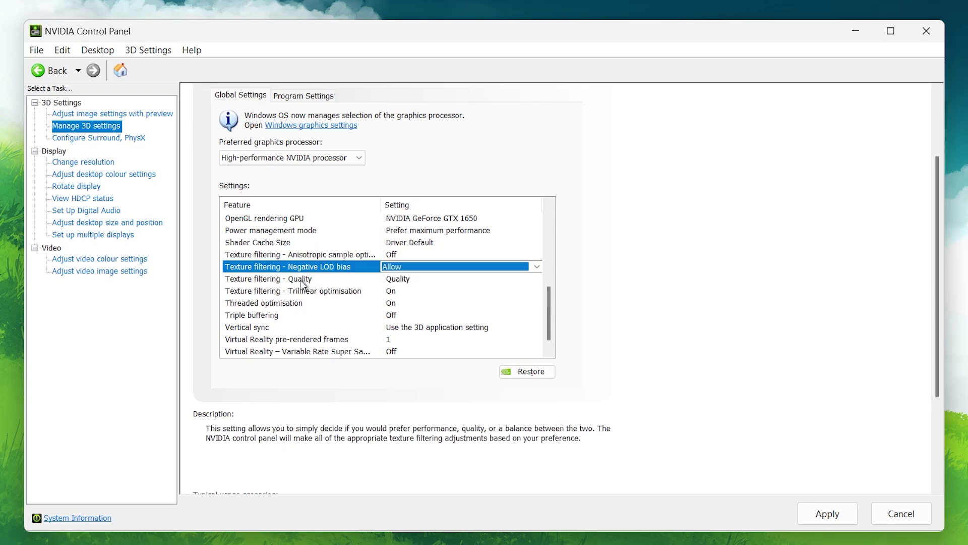
- Set Texture filtering - Quality to High performance
{"action": "left_click", "coordinate": [300, 280]}
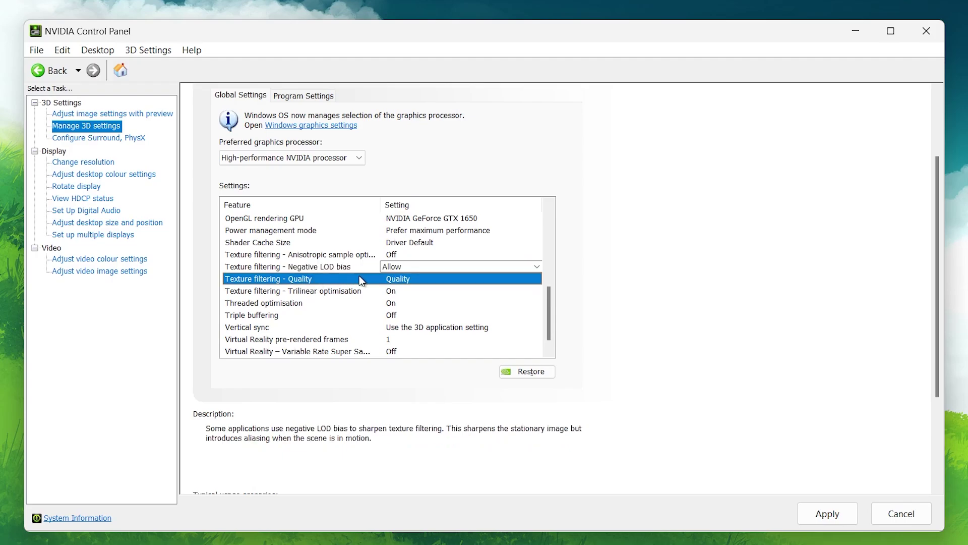
{"action": "left_click", "coordinate": [409, 280]}
{"action": "left_click", "coordinate": [418, 328]}
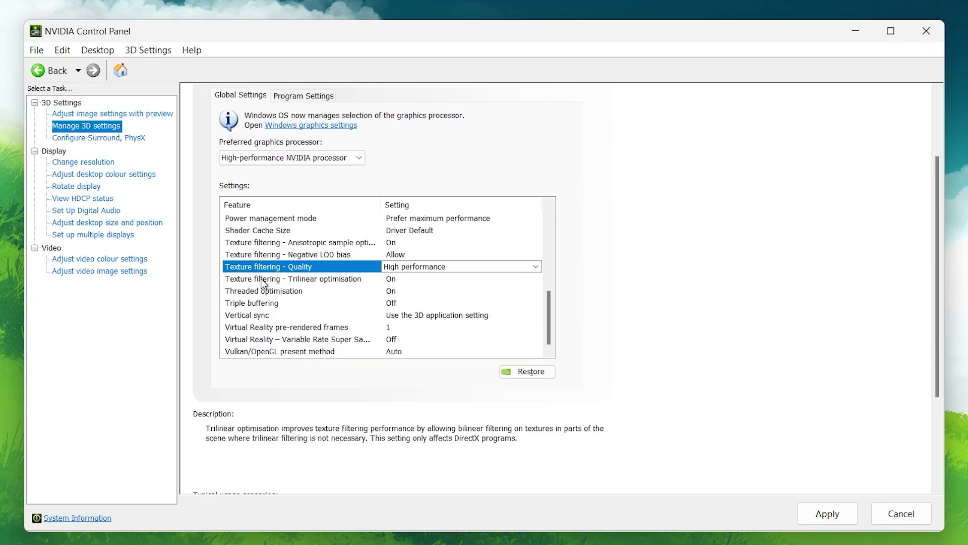
- Keep Trilinear optimisation and Threaded optimisation both On
{"action": "left_click", "coordinate": [288, 279]}
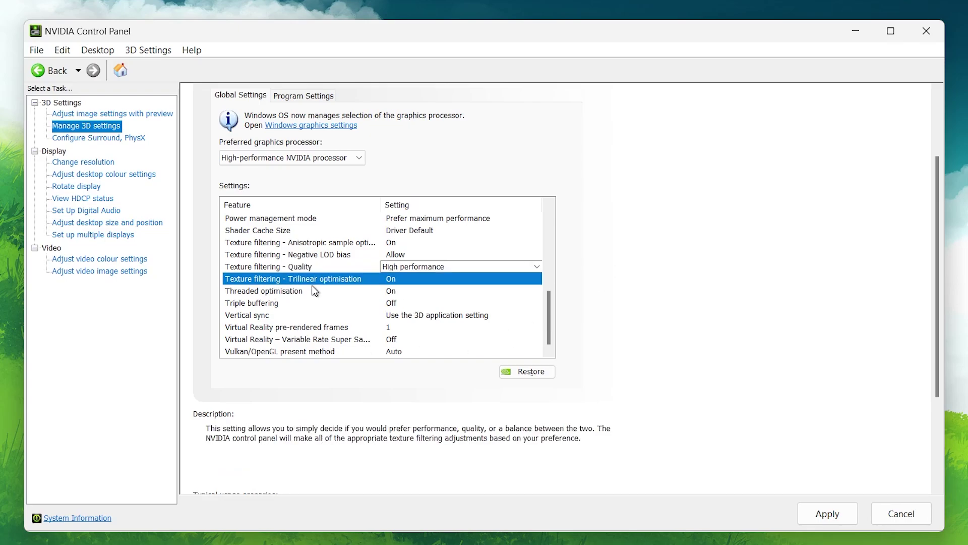
{"action": "left_click", "coordinate": [399, 279]}
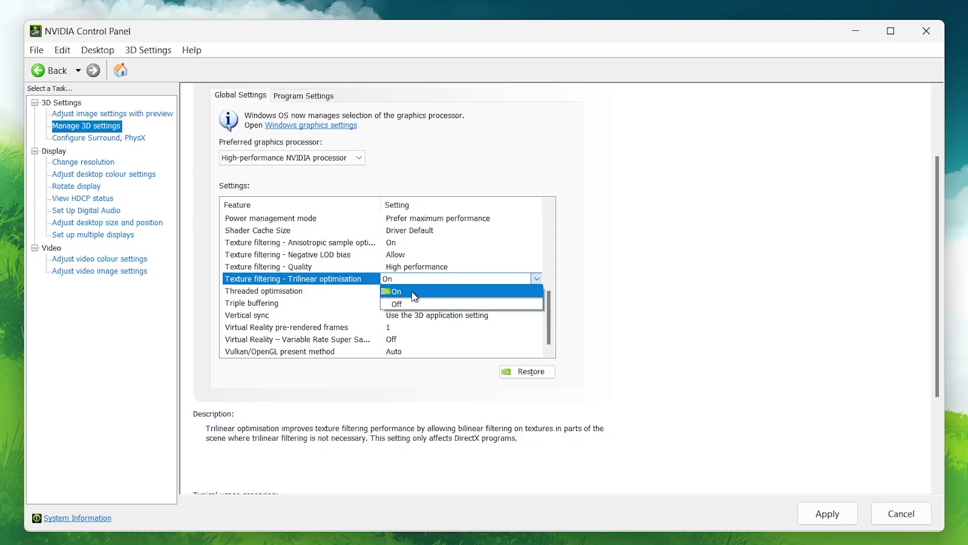
{"action": "left_click", "coordinate": [408, 293]}
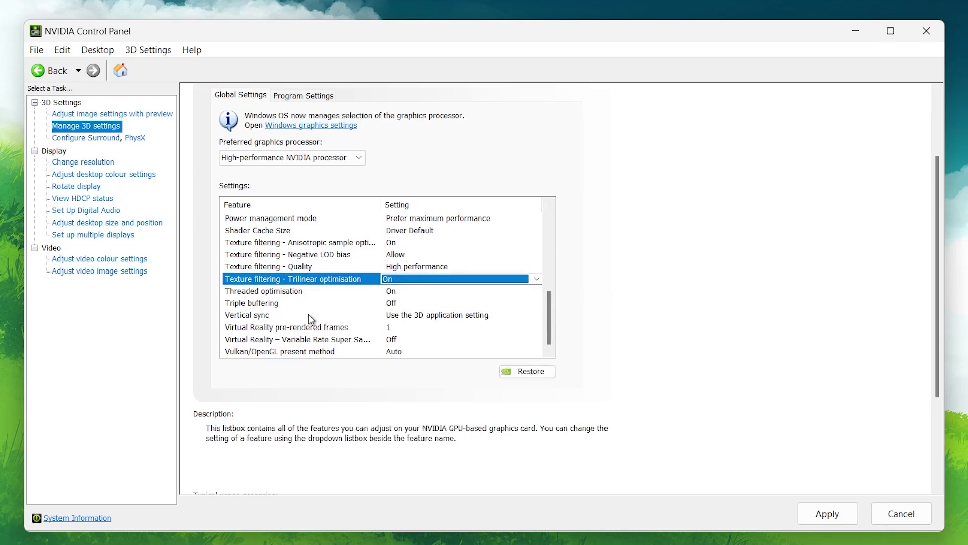
{"action": "left_click", "coordinate": [280, 292]}
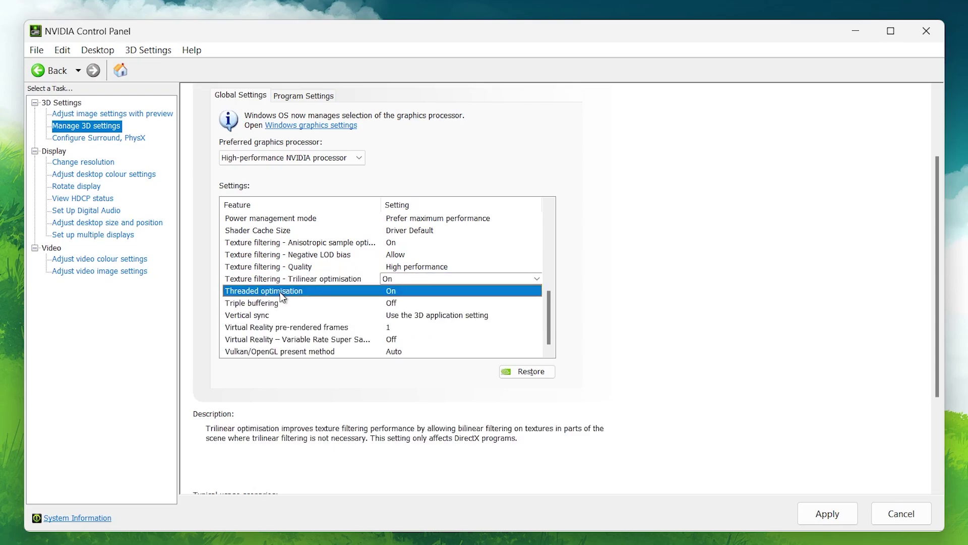
{"action": "left_click", "coordinate": [414, 291]}
{"action": "left_click", "coordinate": [397, 329]}
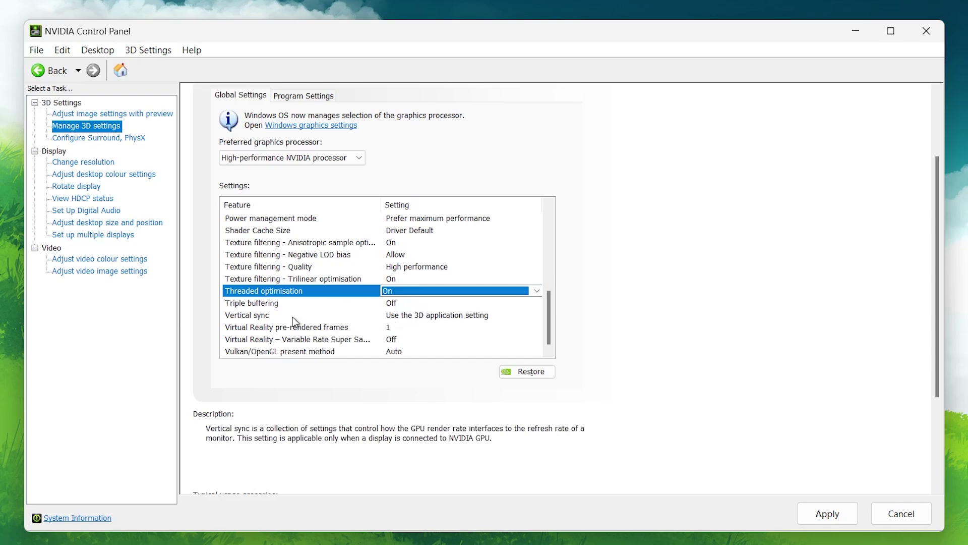
- Keep Triple buffering Off and switch Vertical sync to Off
{"action": "left_click", "coordinate": [253, 305]}
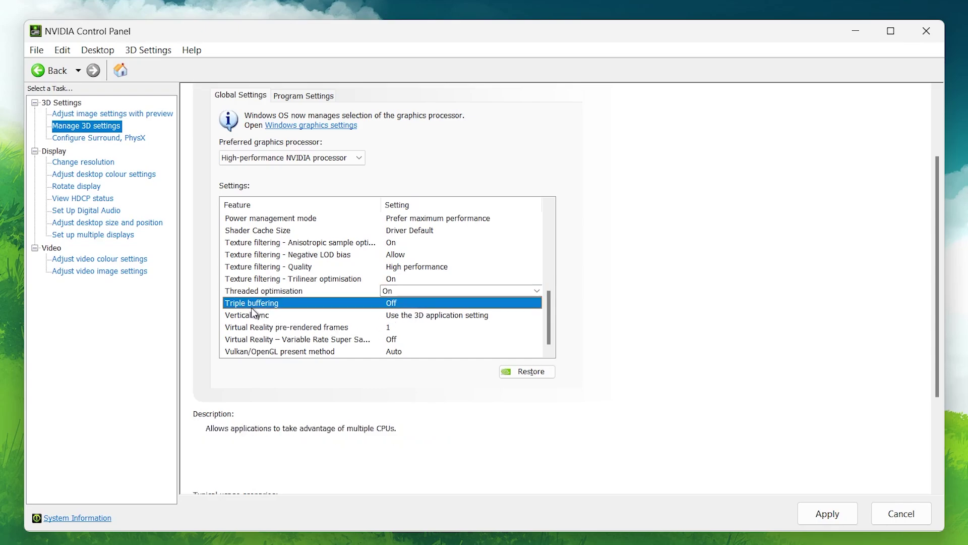
{"action": "left_click", "coordinate": [396, 302]}
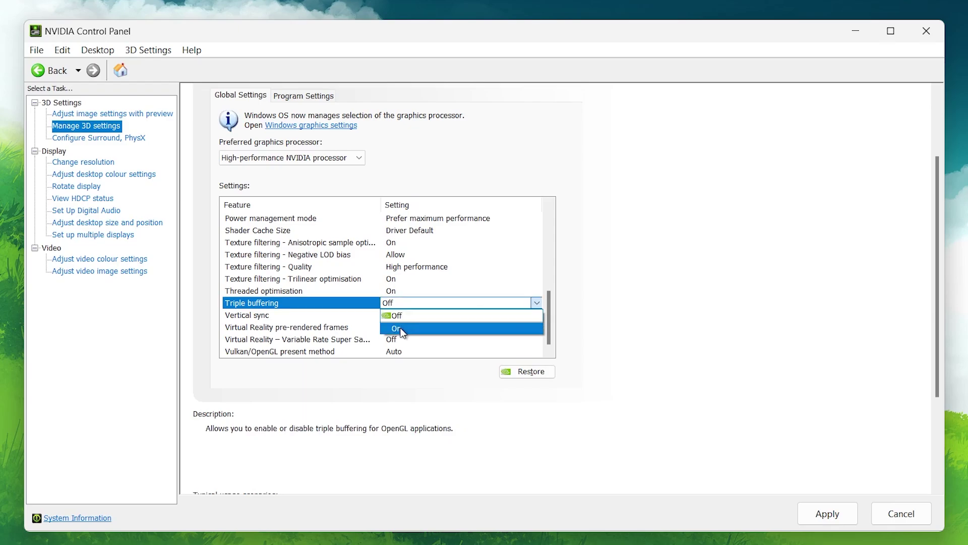
{"action": "left_click", "coordinate": [394, 315]}
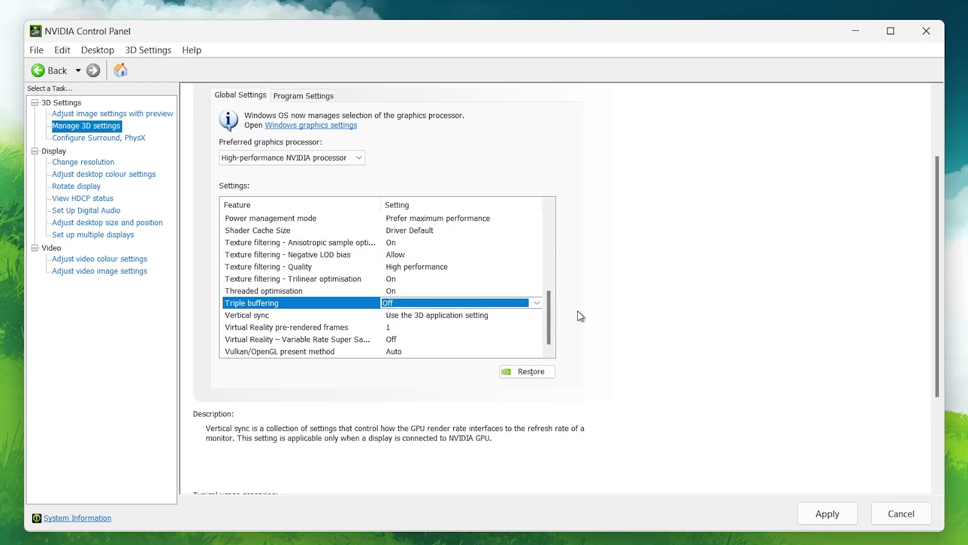
{"action": "left_click", "coordinate": [395, 318]}
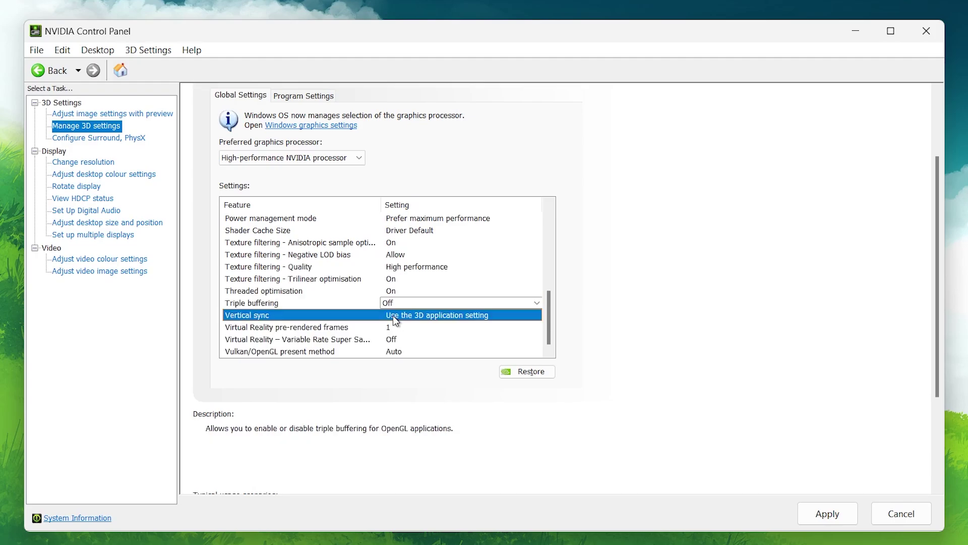
{"action": "left_click", "coordinate": [420, 314]}
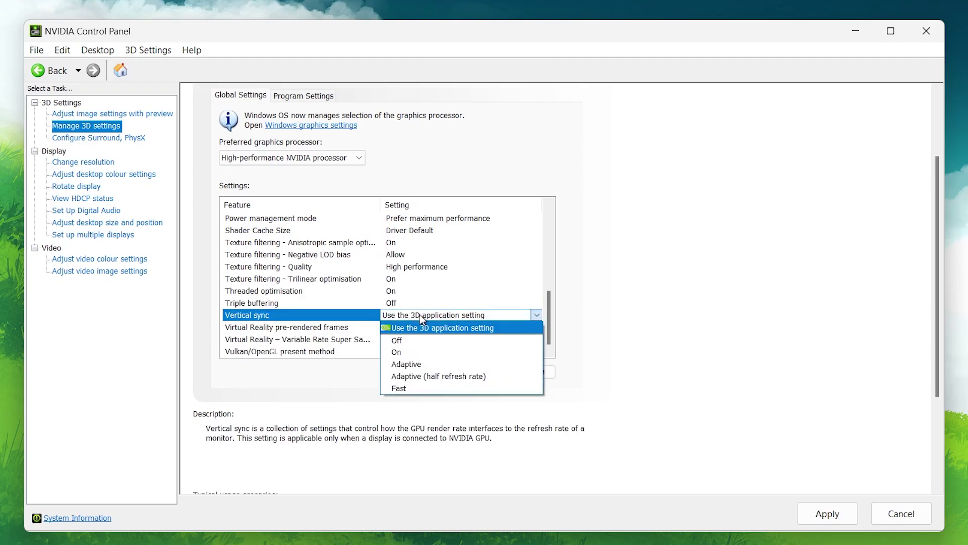
{"action": "left_click", "coordinate": [401, 340]}
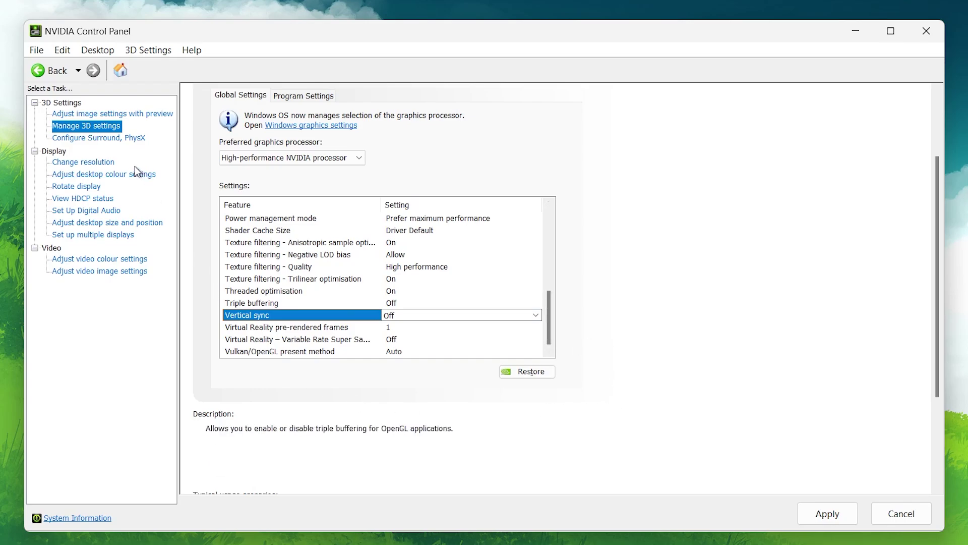
- Apply the pending 3D setting changes and keep the GeForce GTX 1650 as PhysX processor
{"action": "left_click", "coordinate": [99, 139]}
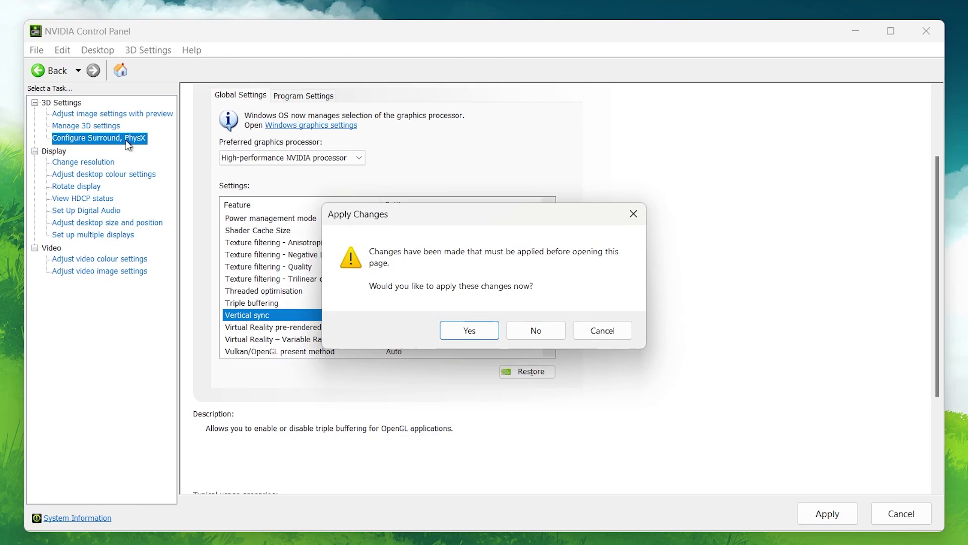
{"action": "left_click", "coordinate": [461, 332]}
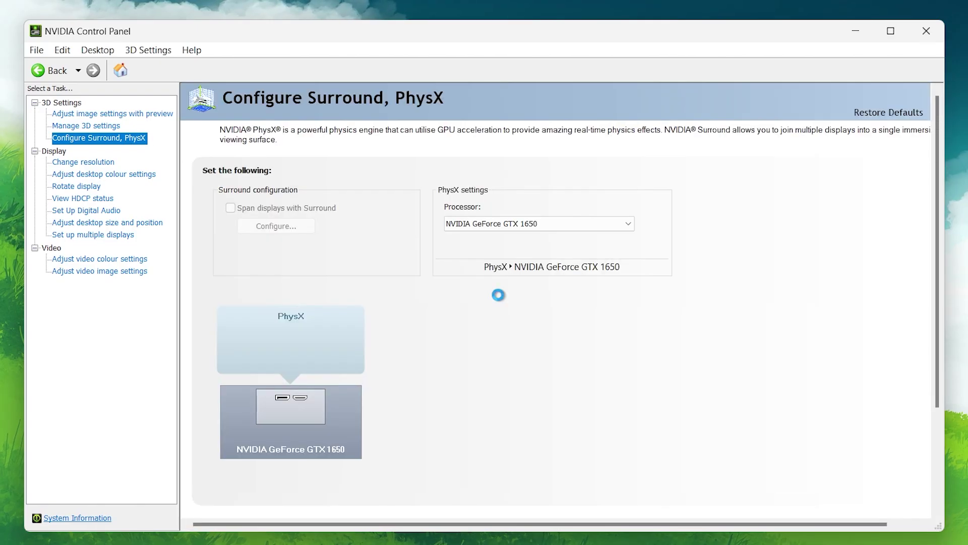
{"action": "left_click", "coordinate": [586, 225]}
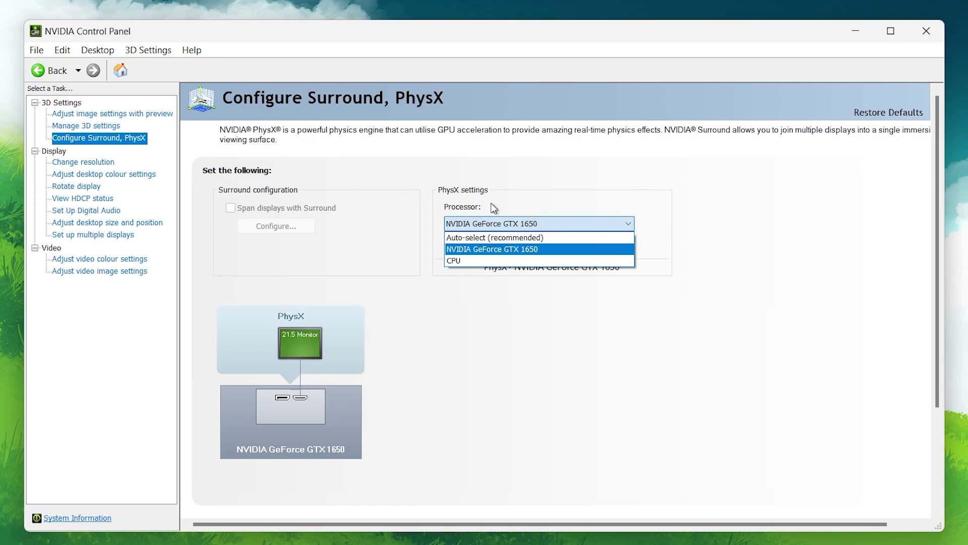
{"action": "left_click", "coordinate": [485, 250]}
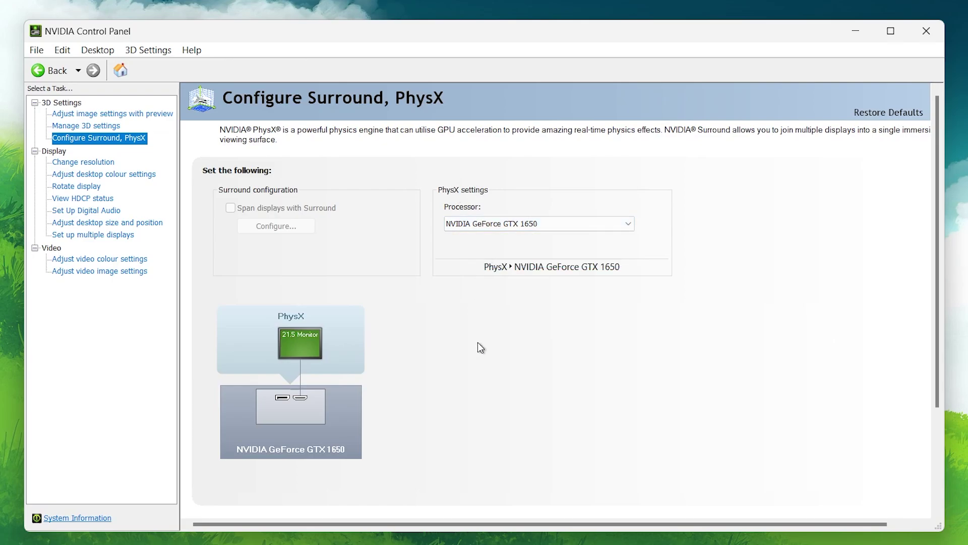
{"action": "left_click", "coordinate": [104, 174]}
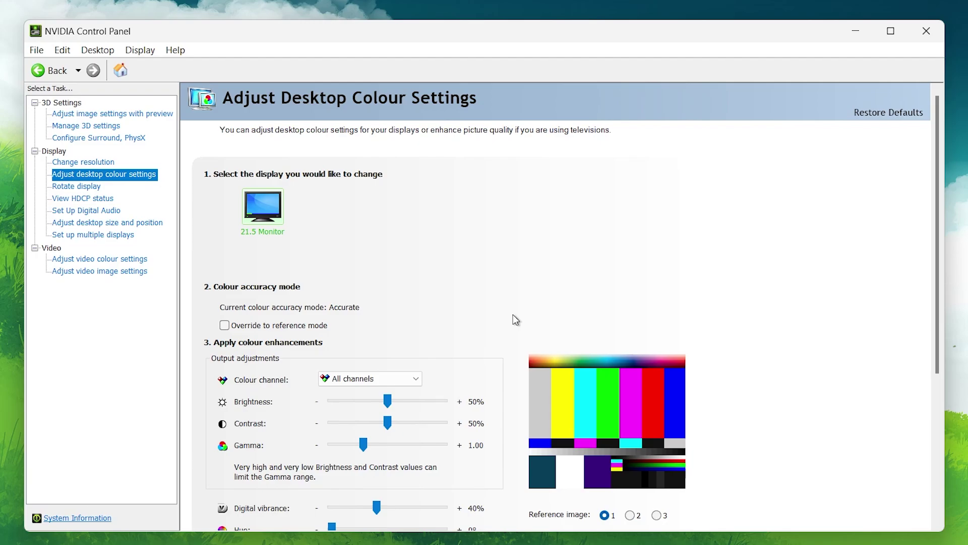
{"action": "scroll", "coordinate": [513, 318], "scroll_direction": "down", "scroll_amount": 3}
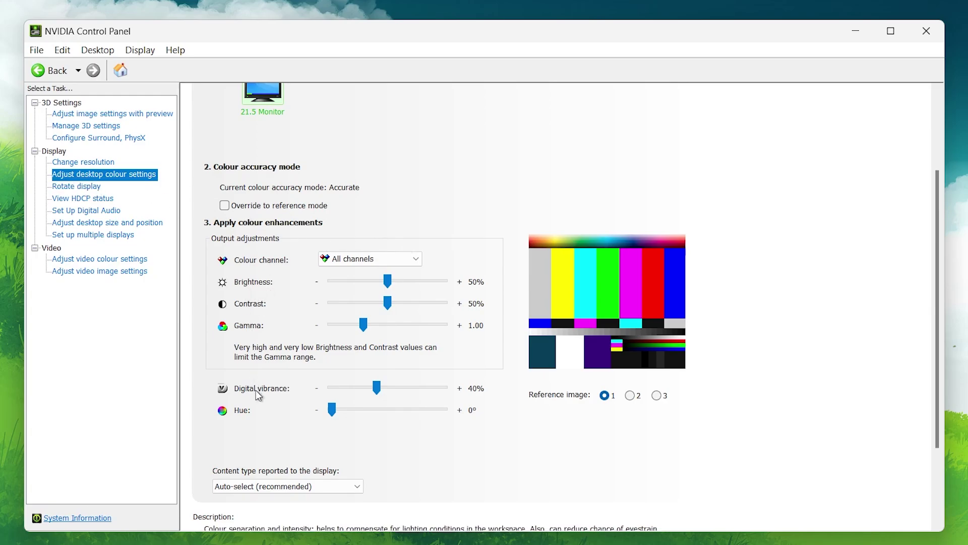
- Move the Digital vibrance slider from 40% up to 70%
{"action": "left_click_drag", "start_coordinate": [377, 387], "coordinate": [410, 389]}
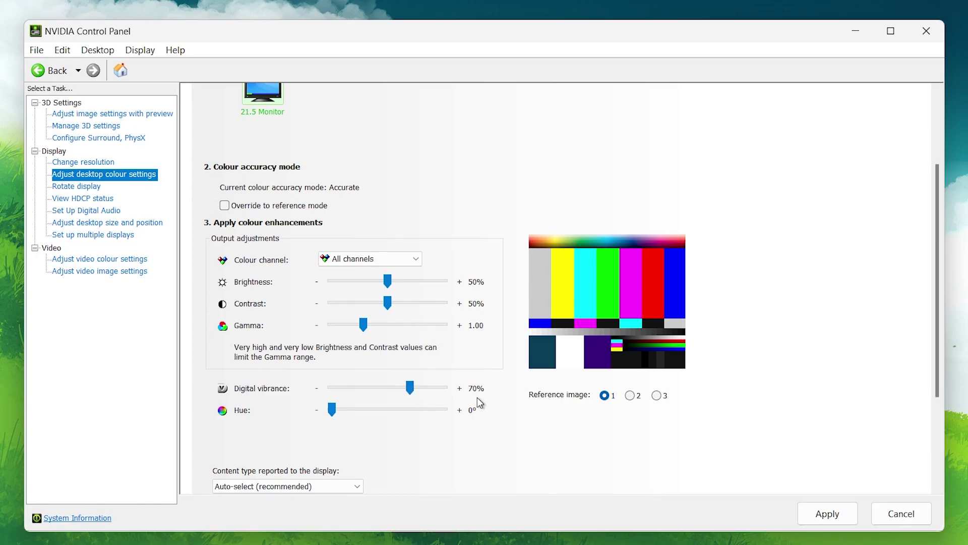
{"action": "scroll", "coordinate": [475, 397], "scroll_direction": "down", "scroll_amount": 2}
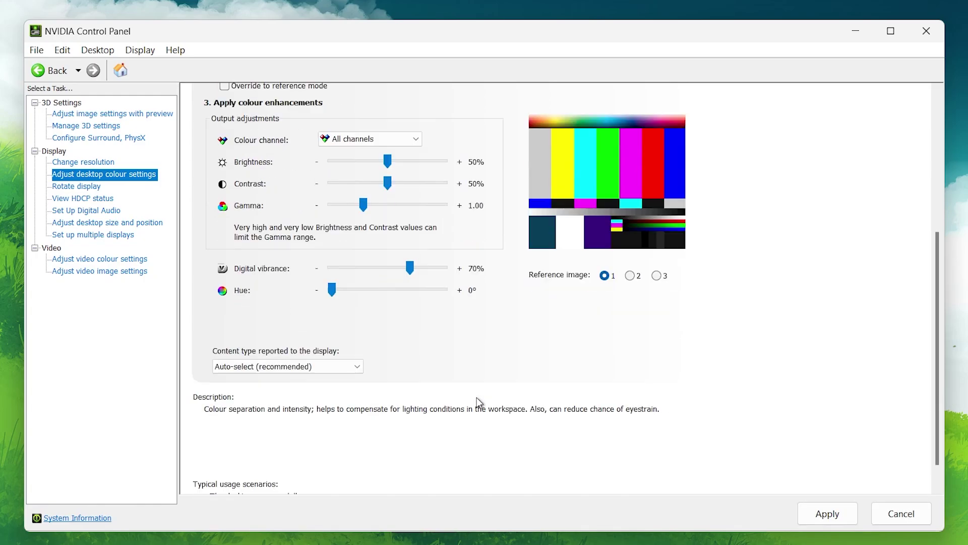
{"action": "scroll", "coordinate": [477, 397], "scroll_direction": "down", "scroll_amount": 1}
{"action": "scroll", "coordinate": [477, 397], "scroll_direction": "up", "scroll_amount": 2}
{"action": "scroll", "coordinate": [479, 403], "scroll_direction": "up", "scroll_amount": 3}
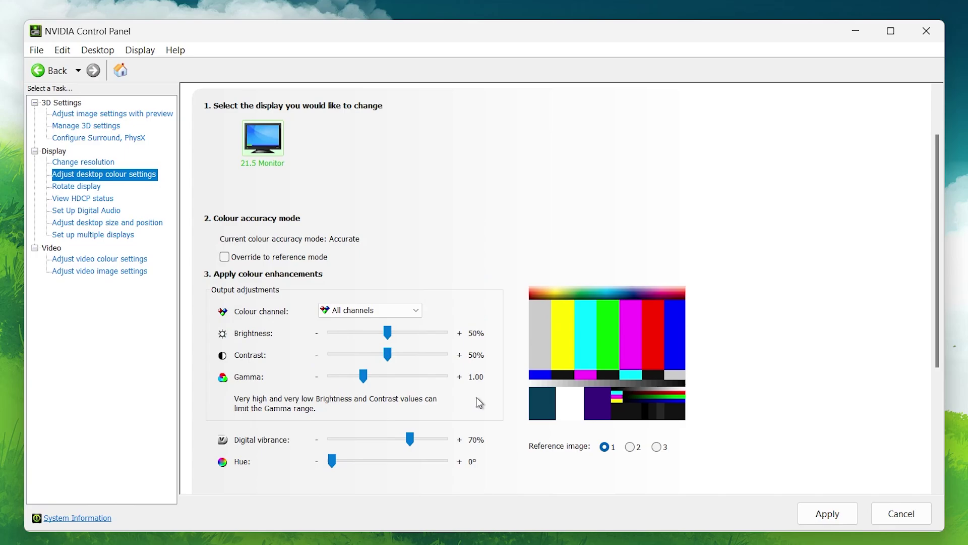
{"action": "scroll", "coordinate": [479, 402], "scroll_direction": "up", "scroll_amount": 3}
- Raise the video colour saturation to 60% in Adjust video colour settings
{"action": "left_click", "coordinate": [121, 259]}
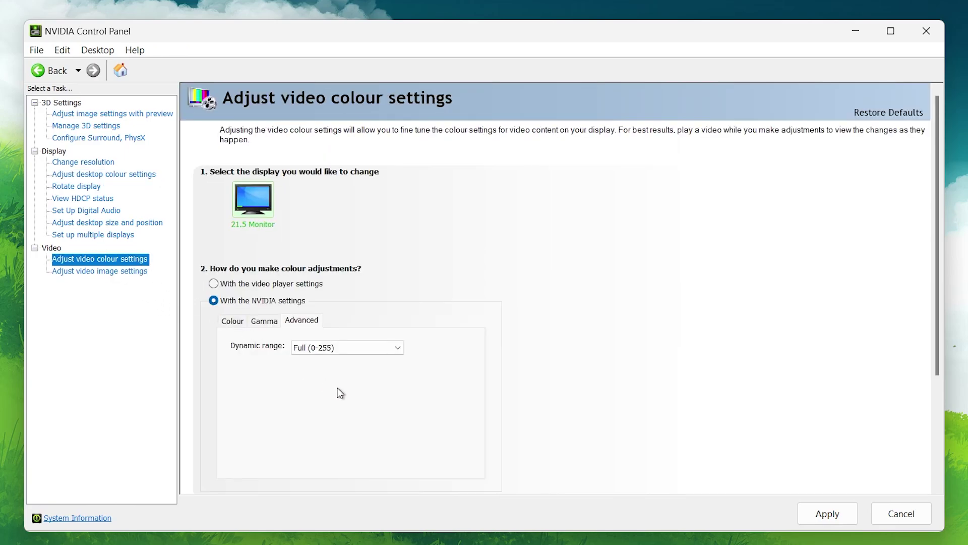
{"action": "left_click", "coordinate": [233, 320]}
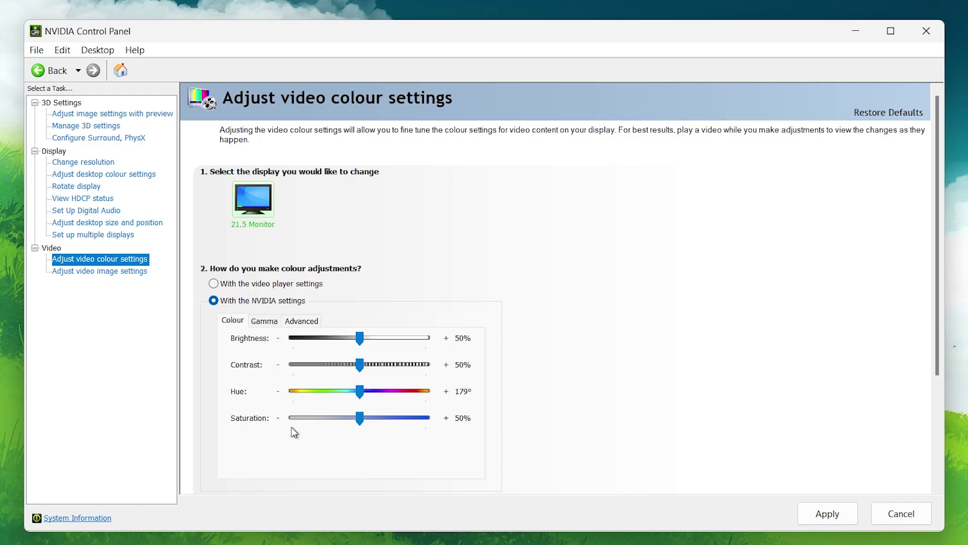
{"action": "left_click_drag", "start_coordinate": [360, 419], "coordinate": [372, 420]}
- Keep the dynamic range at Full (0-255) and apply the colour changes
{"action": "left_click", "coordinate": [302, 321]}
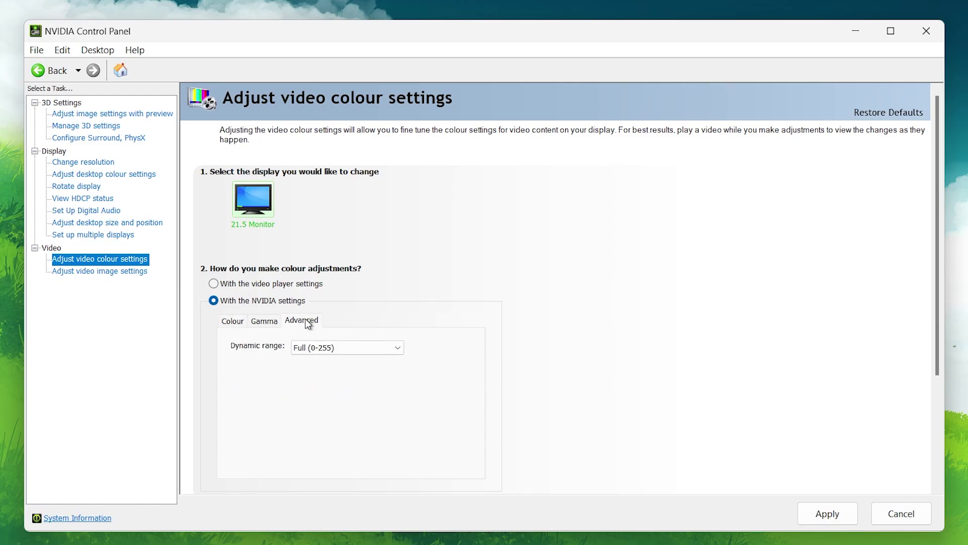
{"action": "left_click", "coordinate": [330, 348]}
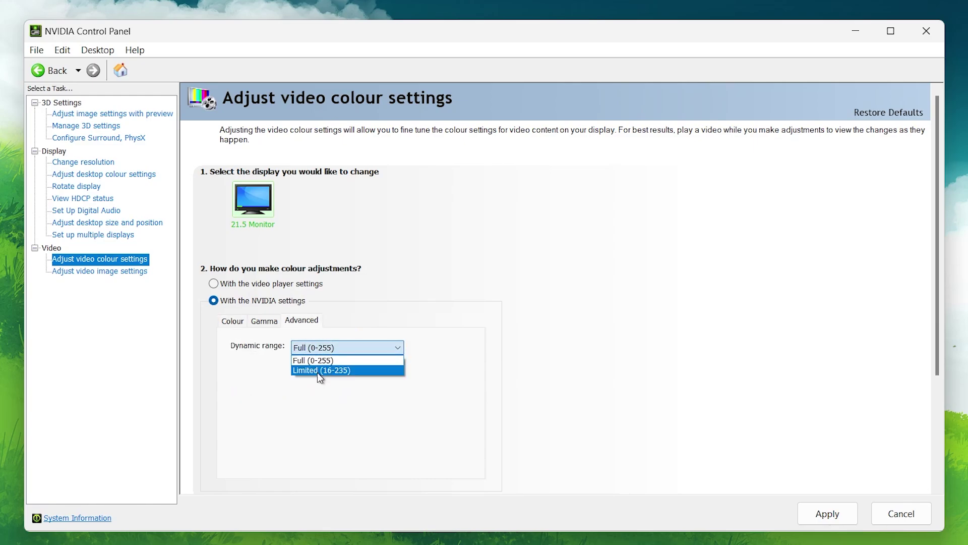
{"action": "left_click", "coordinate": [310, 361]}
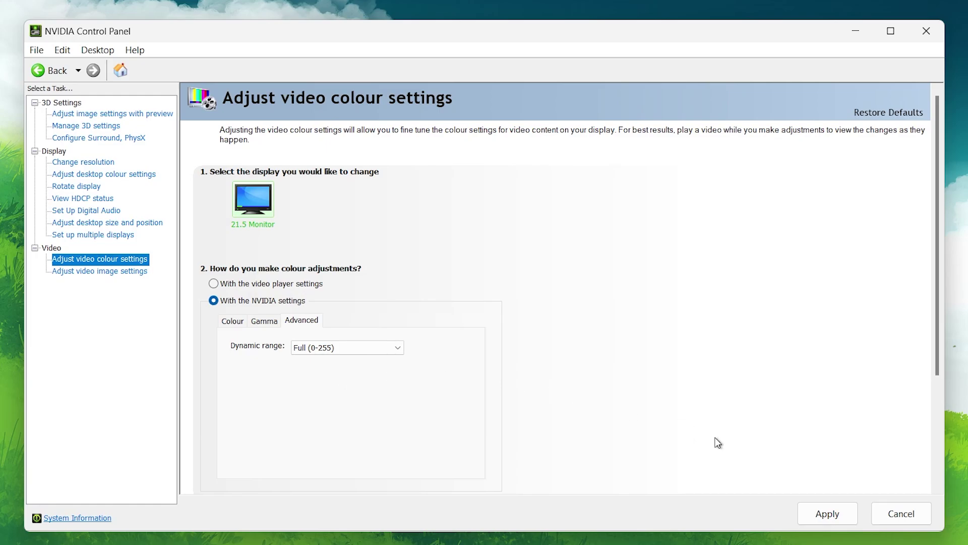
{"action": "left_click", "coordinate": [840, 515]}
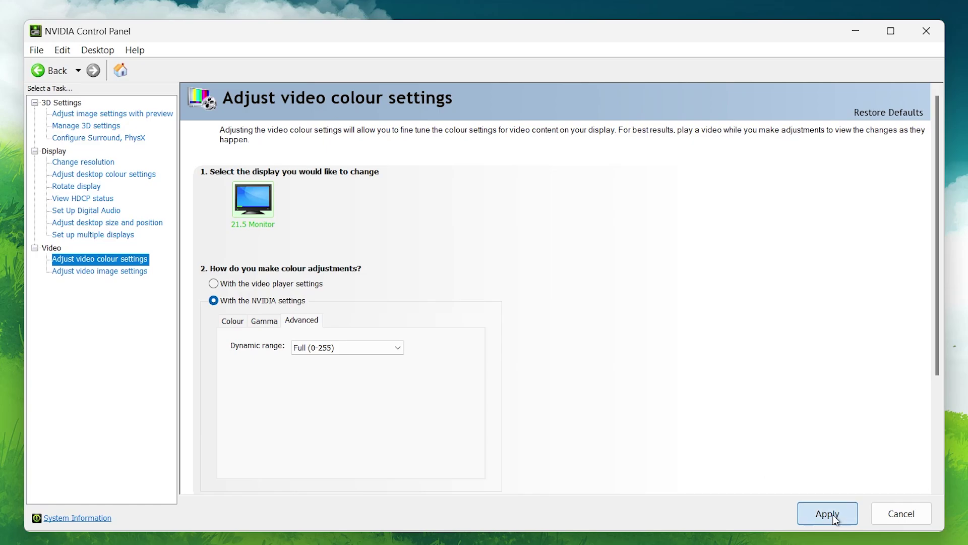